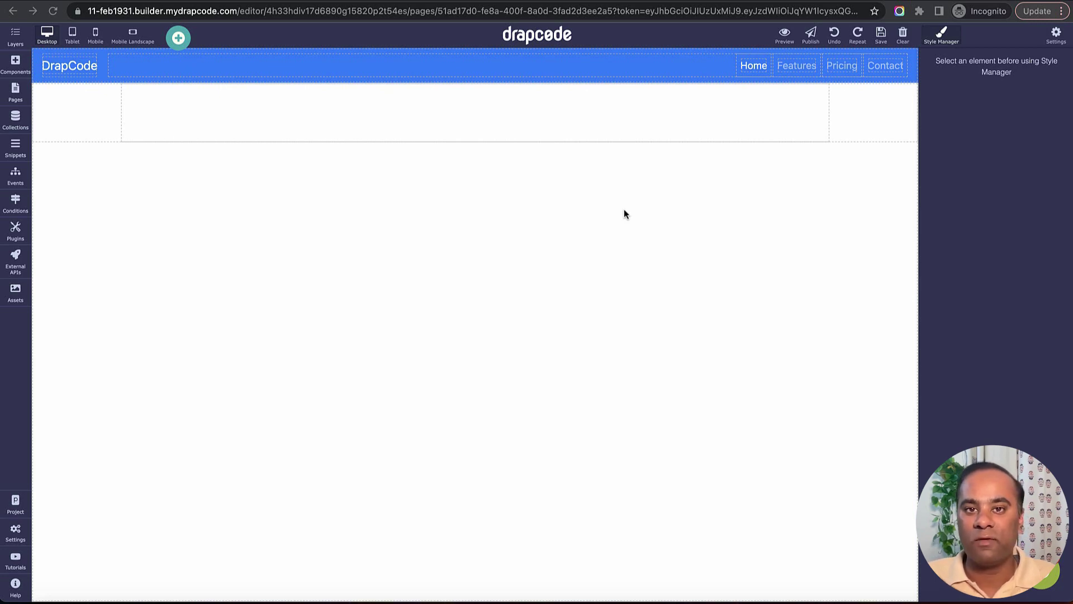
Open the field configuration of the Project collection
left_click(14, 126)
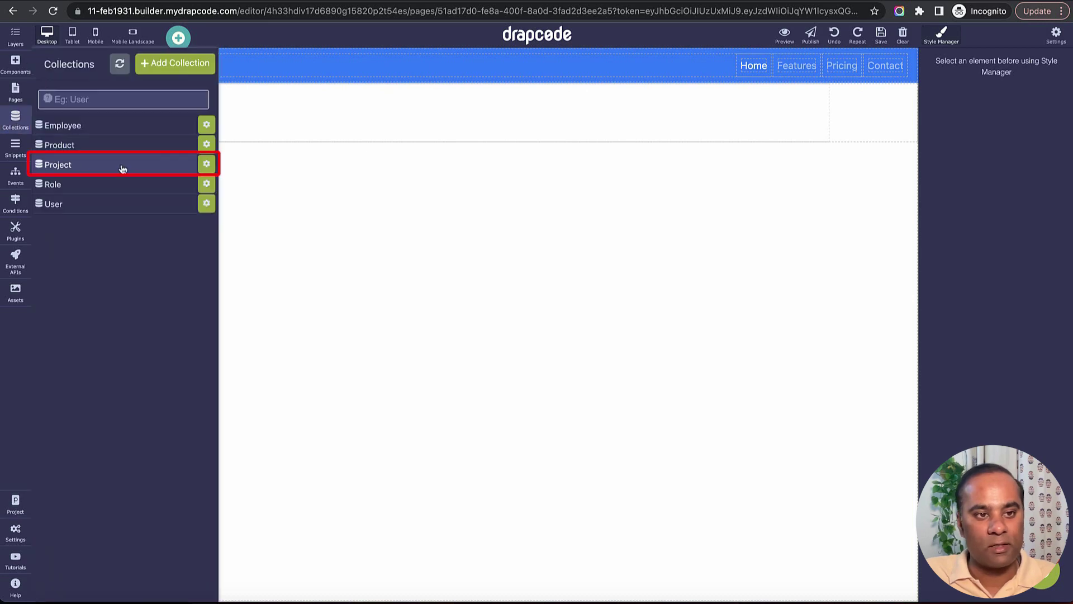
left_click(204, 166)
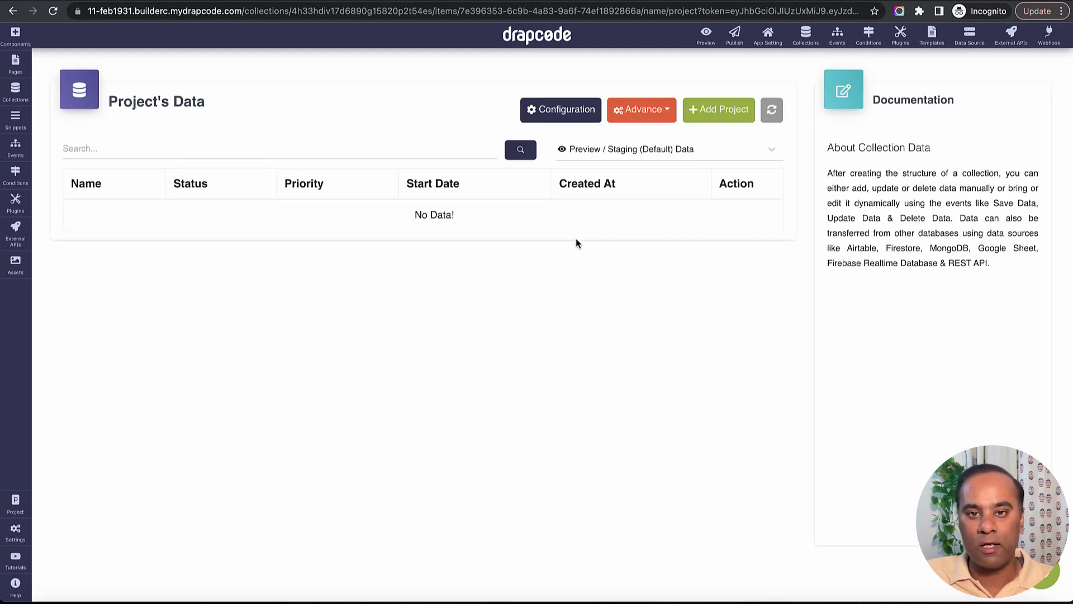
left_click(574, 119)
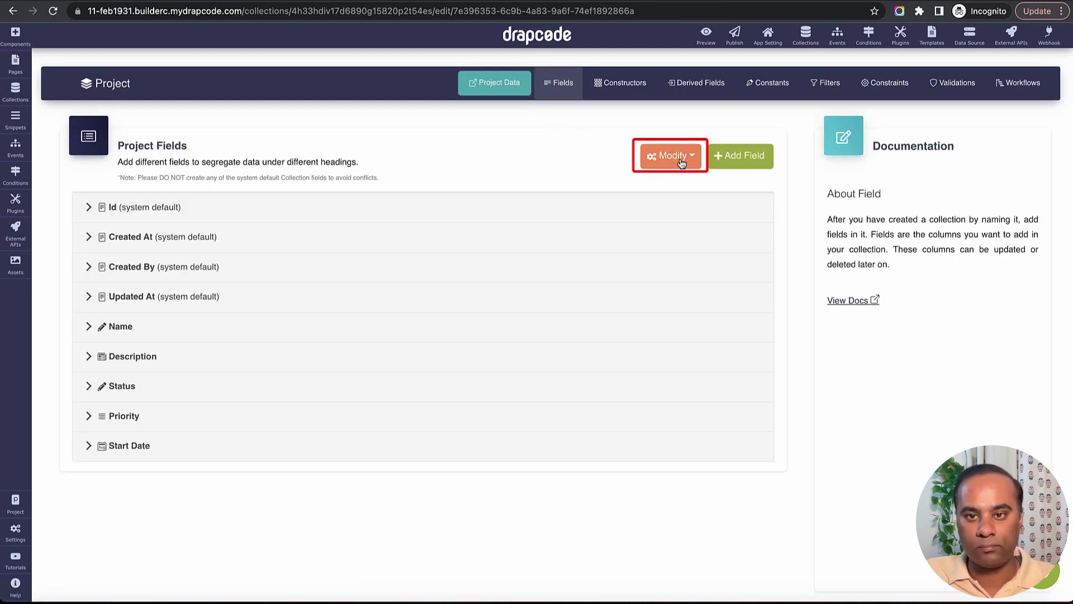
Update the Project collection's details to turn off Persistent Collection, accepting that data comes from an external source
left_click(649, 157)
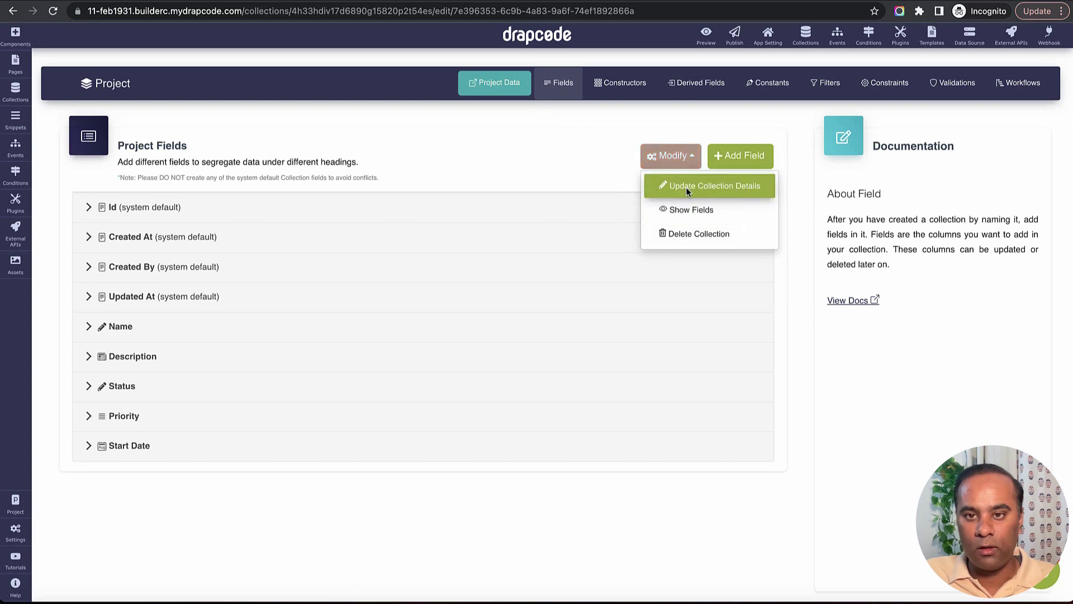
left_click(686, 187)
left_click(476, 199)
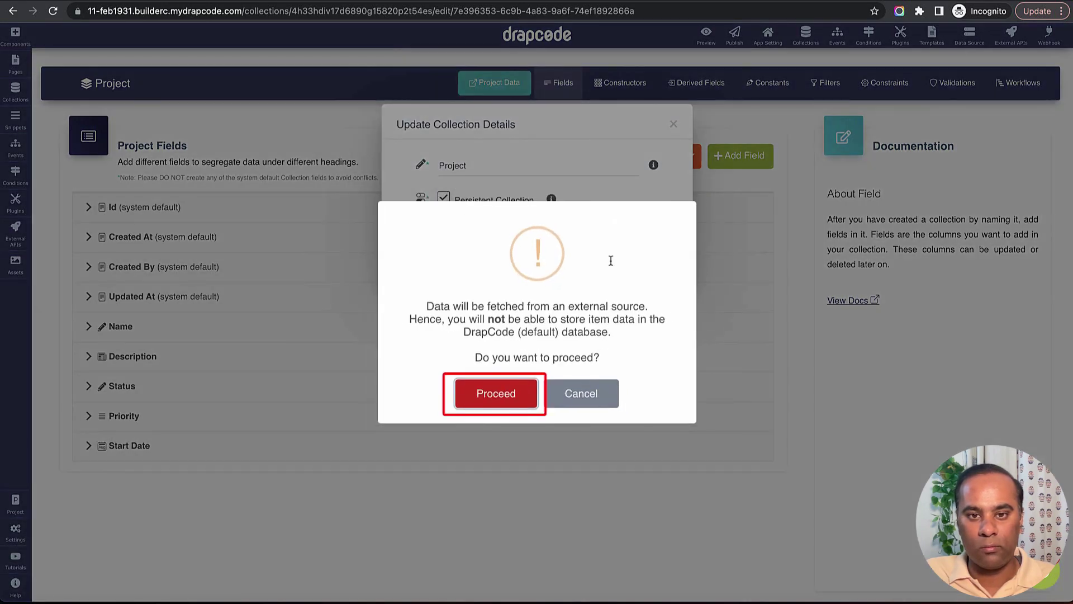
left_click(505, 398)
left_click(631, 246)
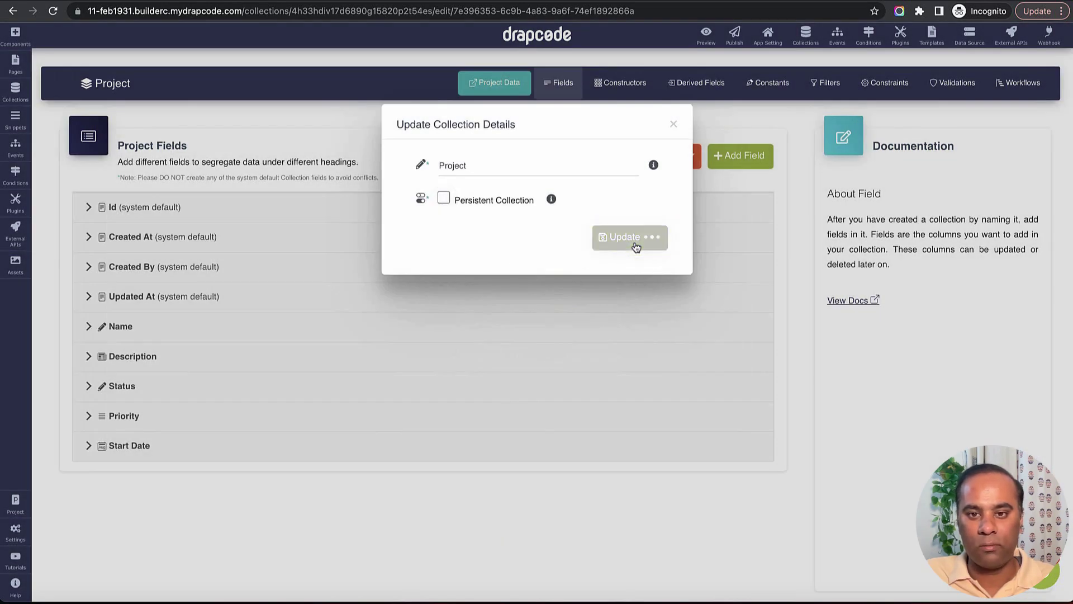
left_click(673, 124)
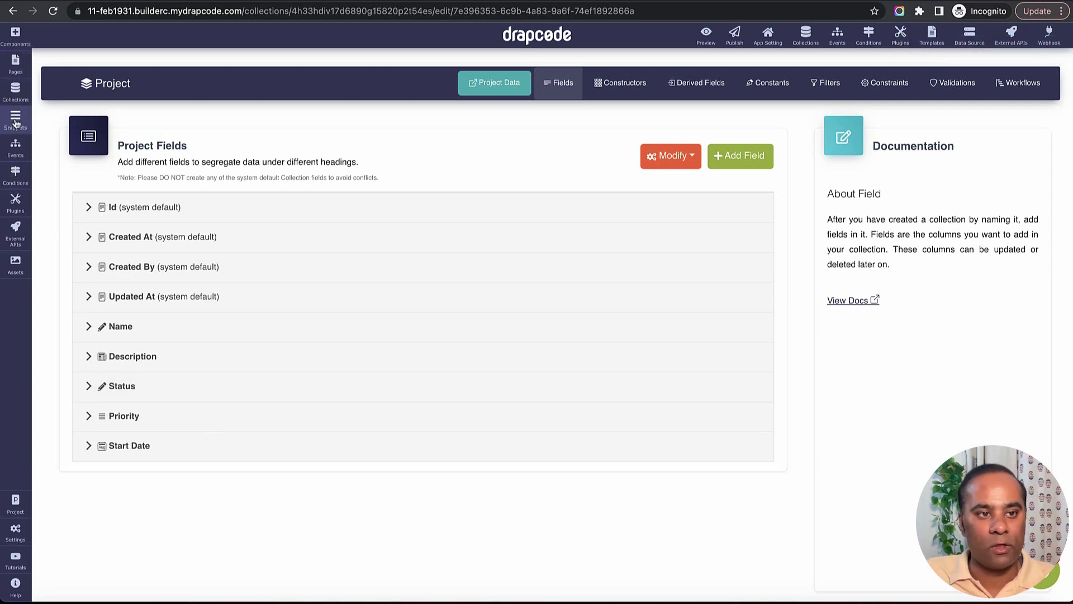
Return to the page editor and open the page that has the navigation bar
left_click(15, 64)
left_click(64, 150)
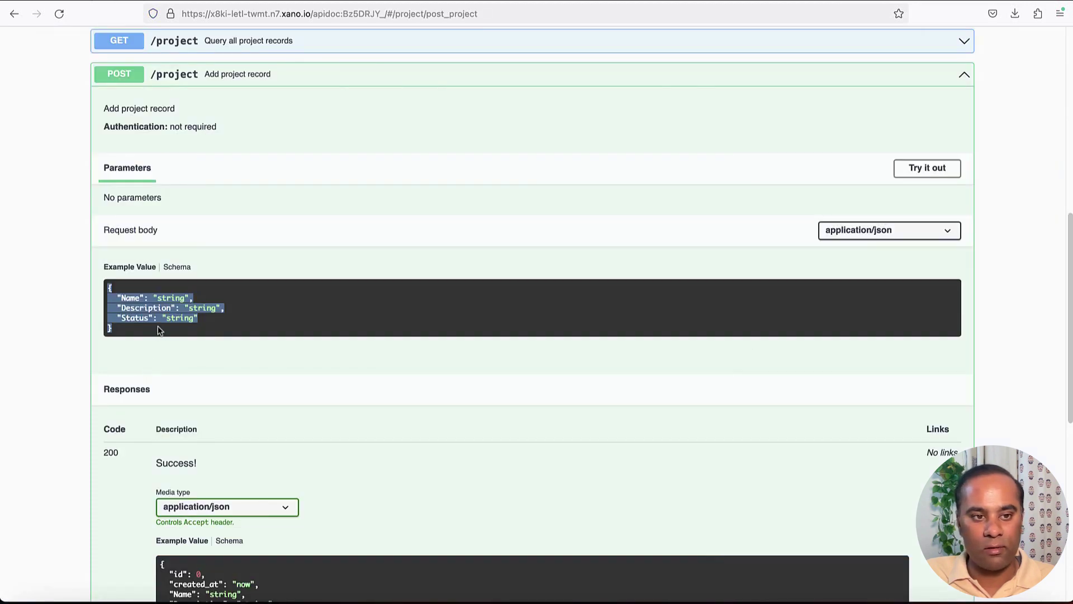
Examine the example request body of the POST /project endpoint in the Xano API documentation
left_click(157, 329)
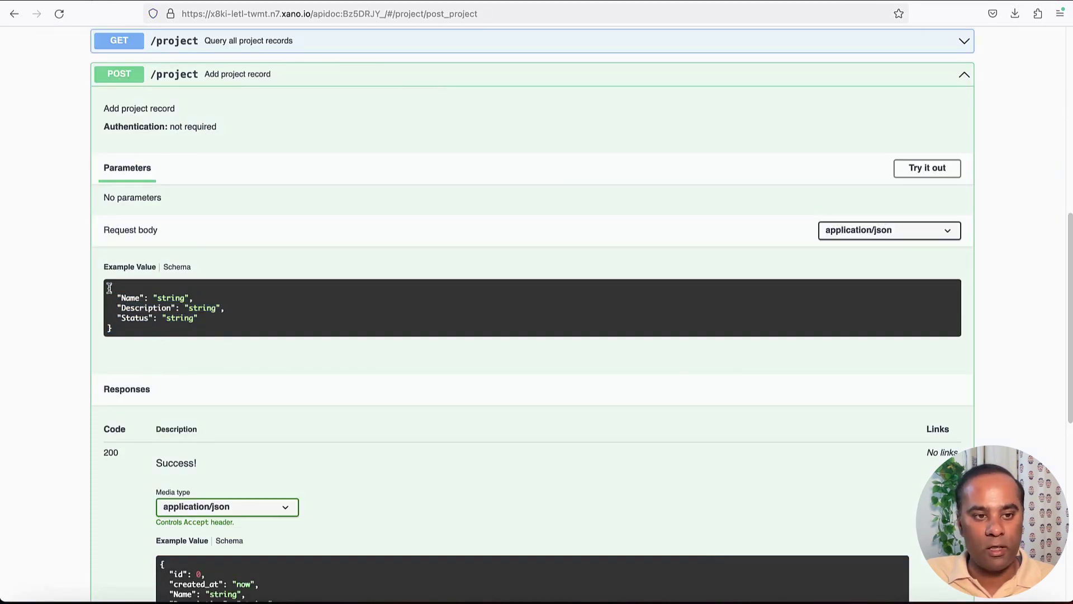
left_click_drag(109, 287, 126, 332)
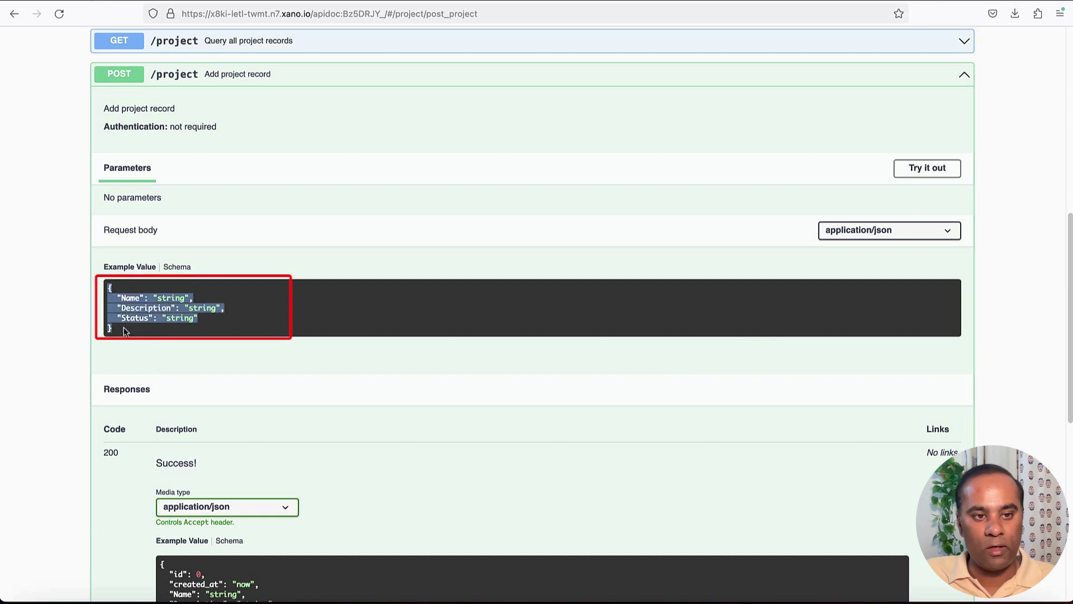
left_click(134, 298)
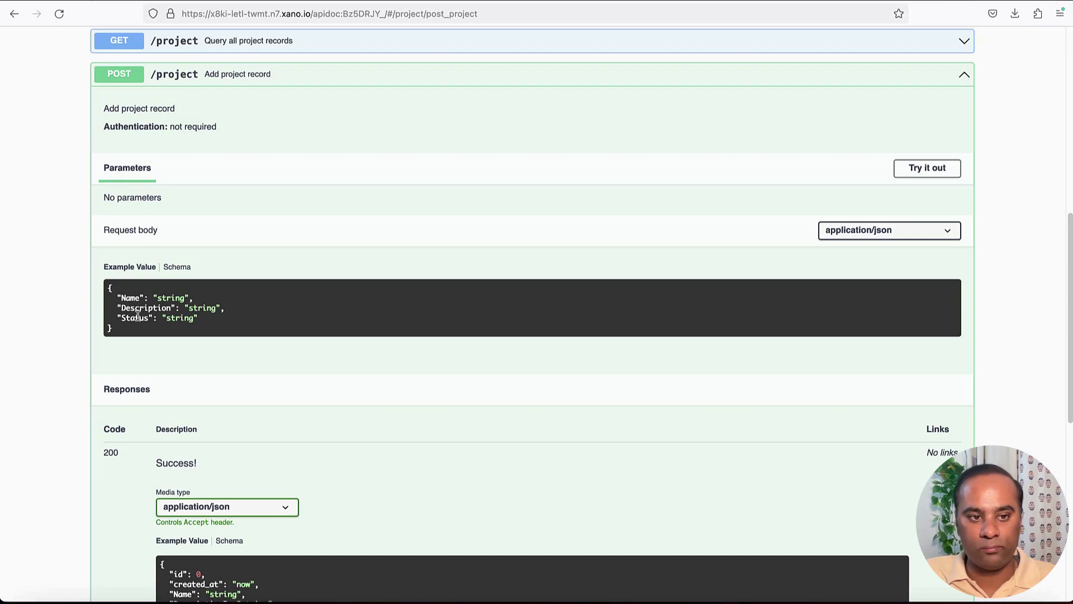
Switch back to DrapCode and add a Collection Form based on the Project collection to the page's empty container
key("super+Tab")
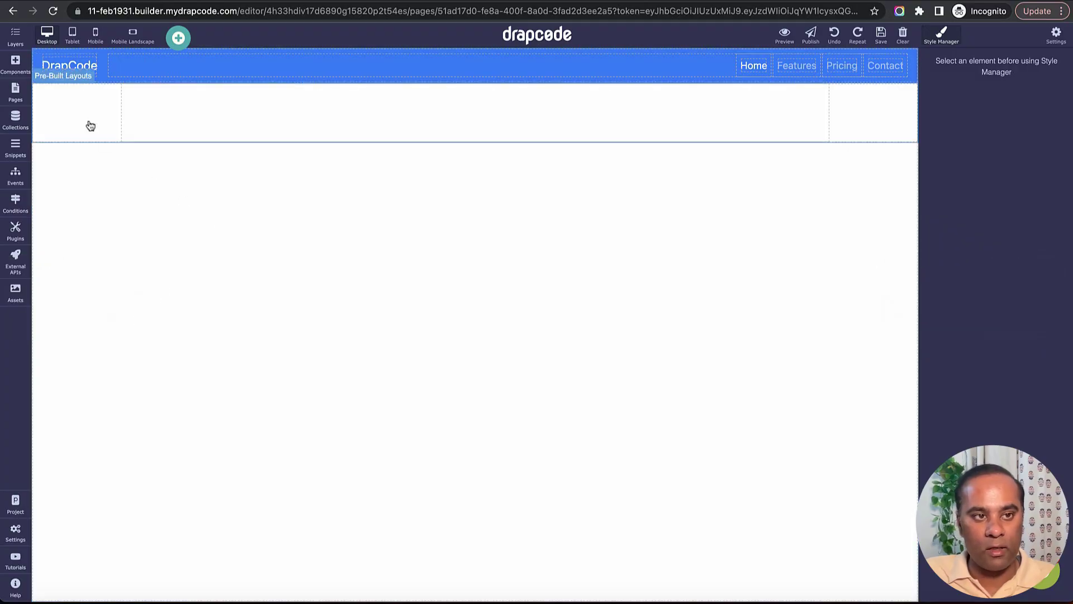
left_click(15, 63)
left_click_drag(56, 279, 397, 123)
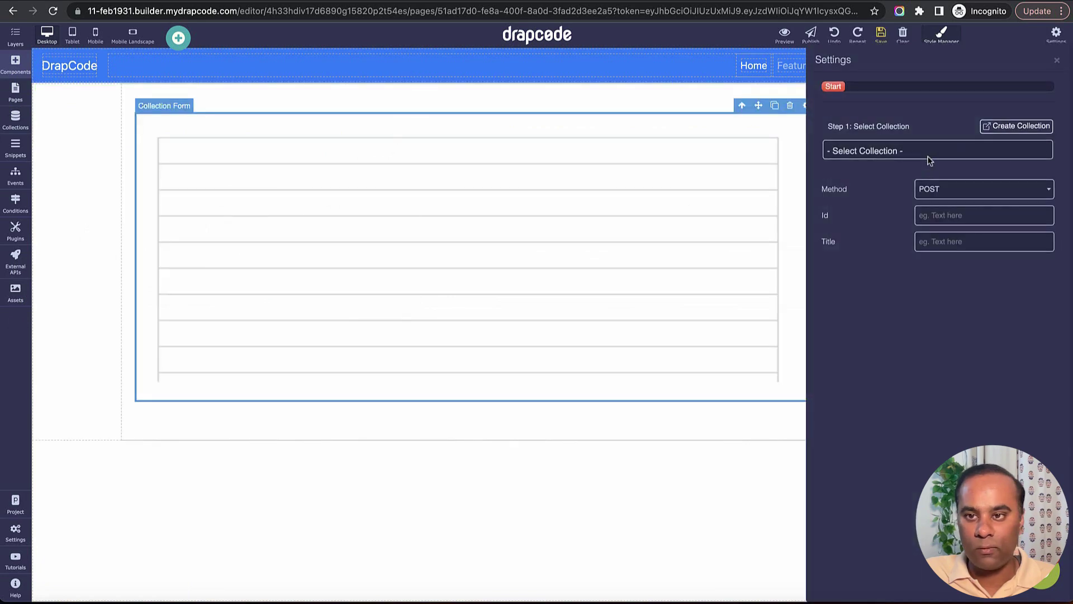
left_click(927, 153)
left_click(925, 191)
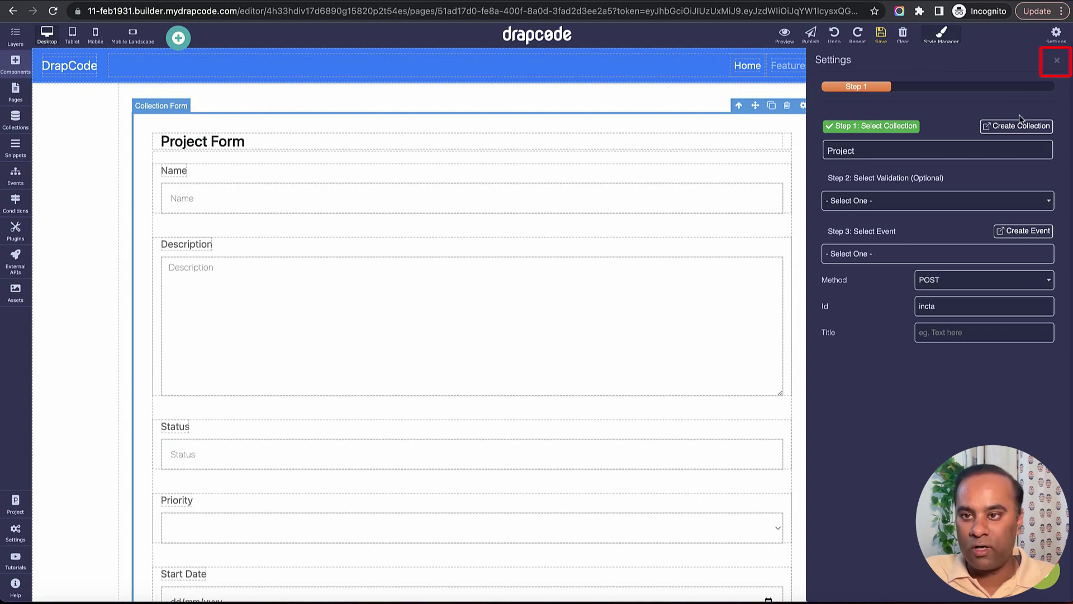
left_click(1056, 60)
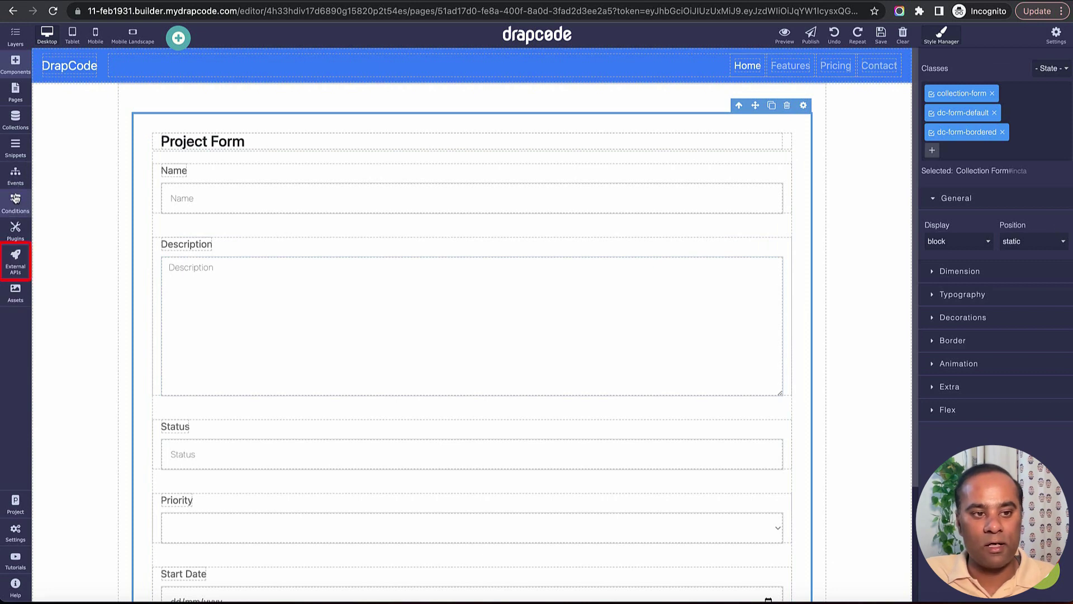
Start a new REST external API using the POST method and name it "Send data to Xano"
left_click(17, 260)
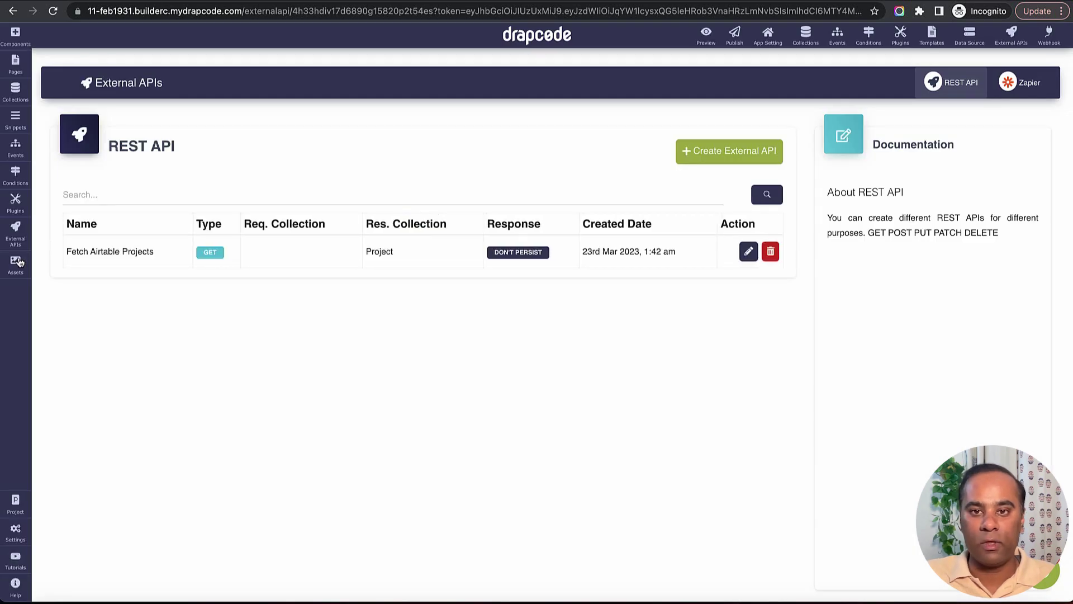
left_click(752, 159)
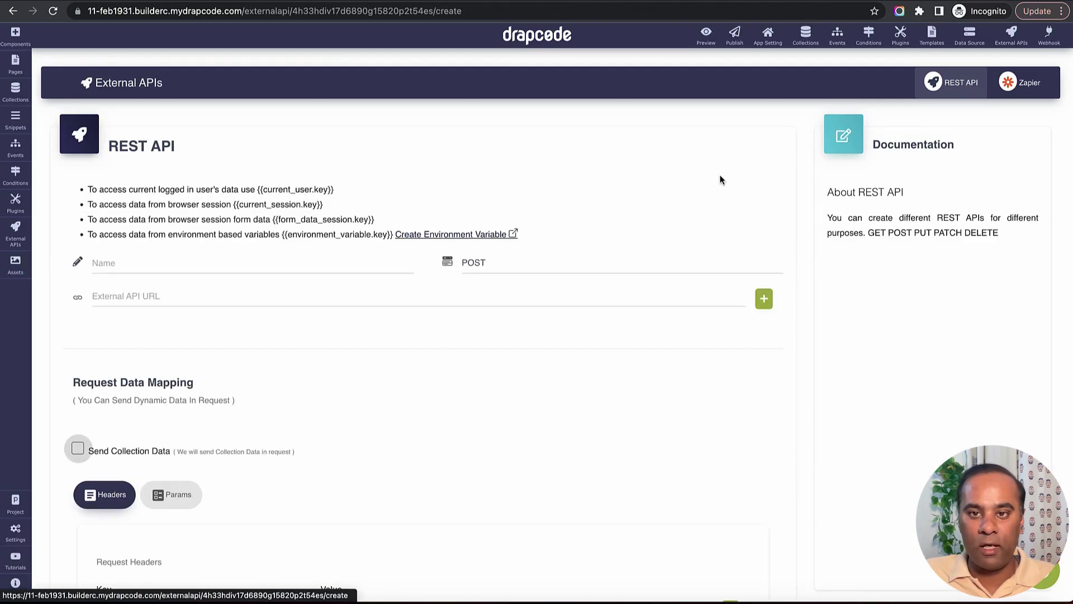
left_click(357, 271)
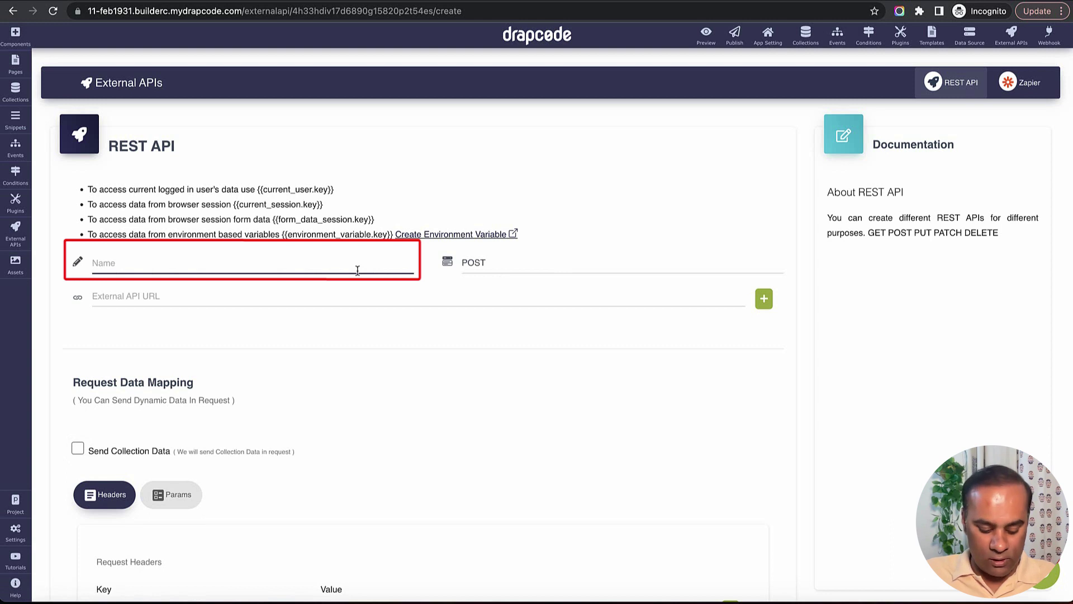
type("Send data ")
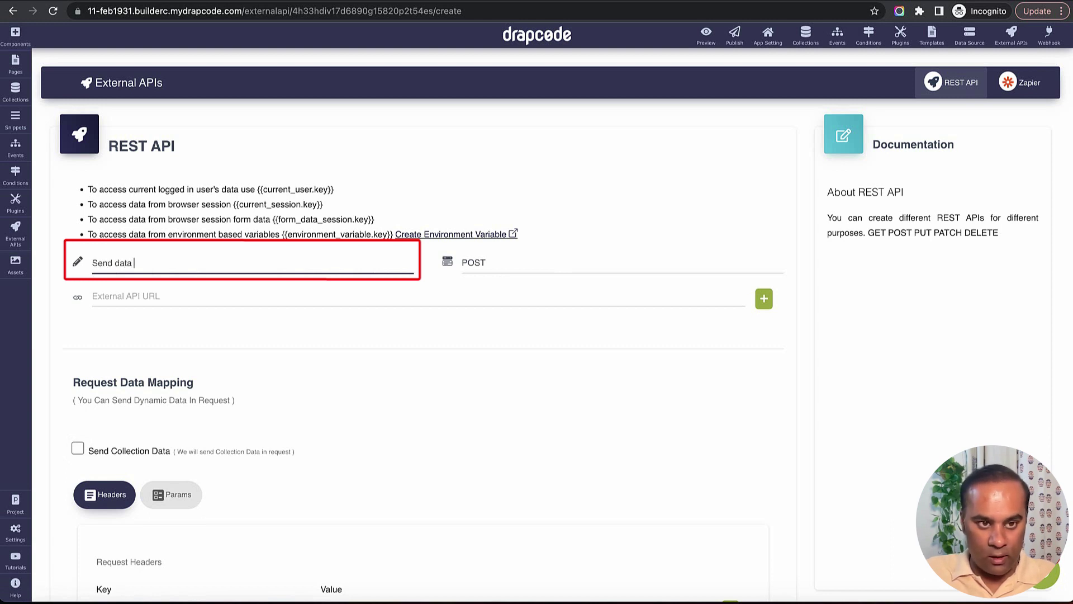
type("to Xano")
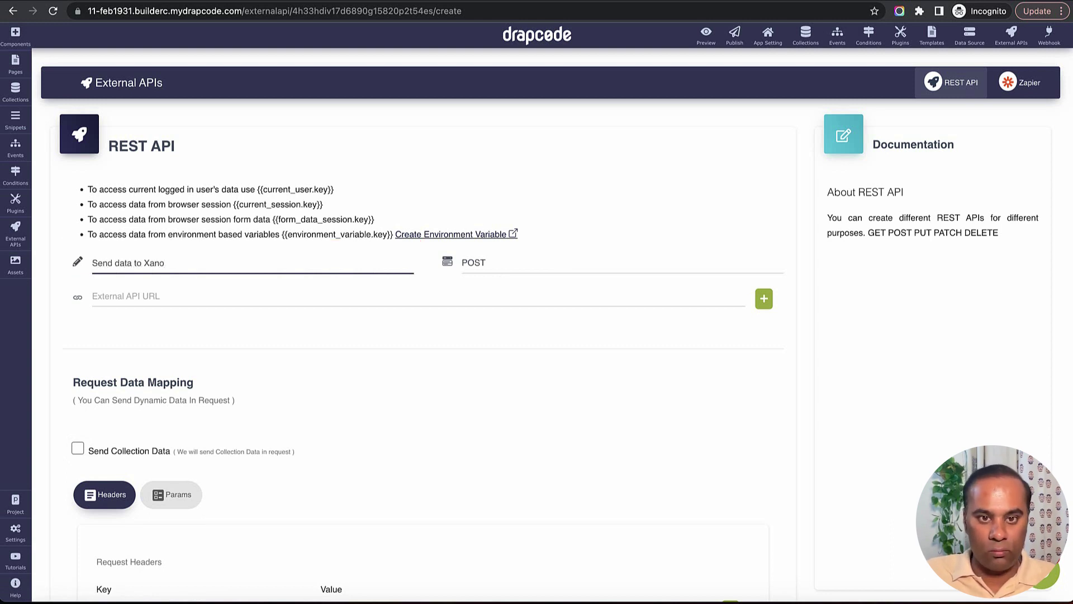
key("Tab")
Rename the new external API as "Create project on Xano"
triple_click(223, 259)
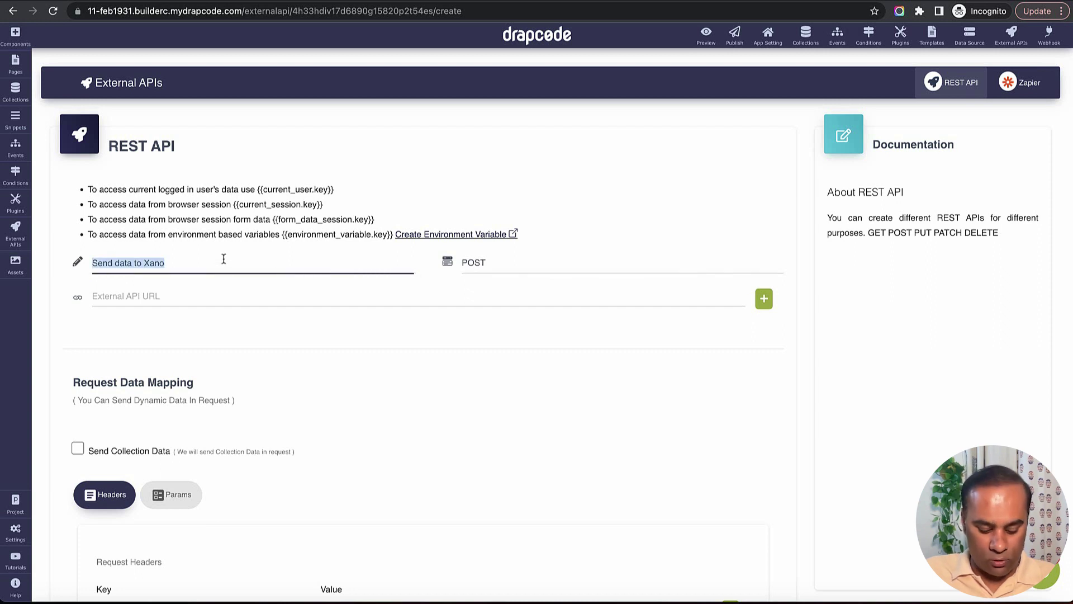
type("Create proje")
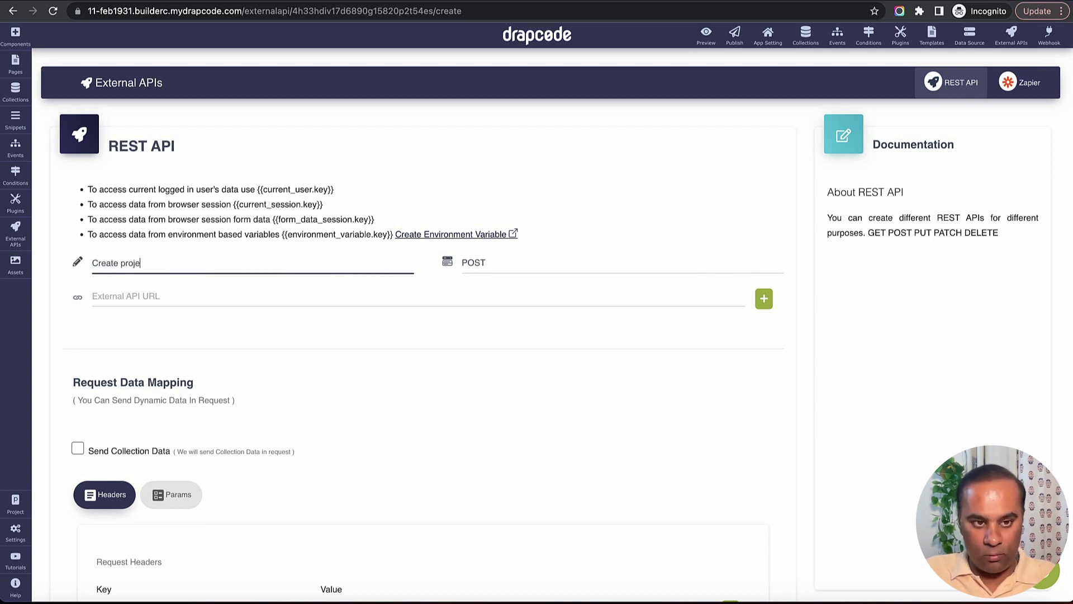
type("ct on Xan")
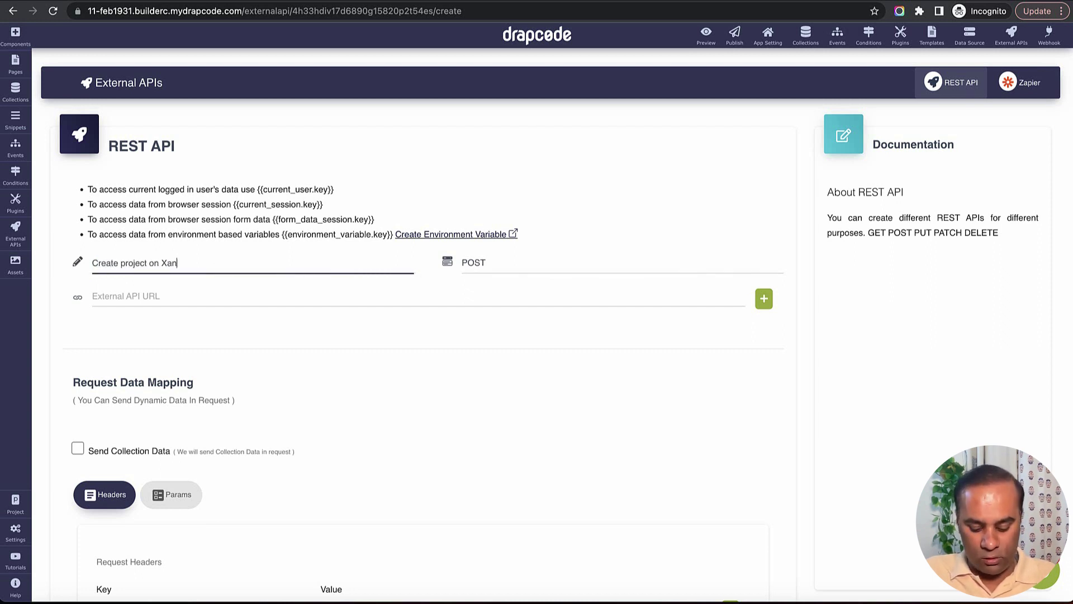
type("o")
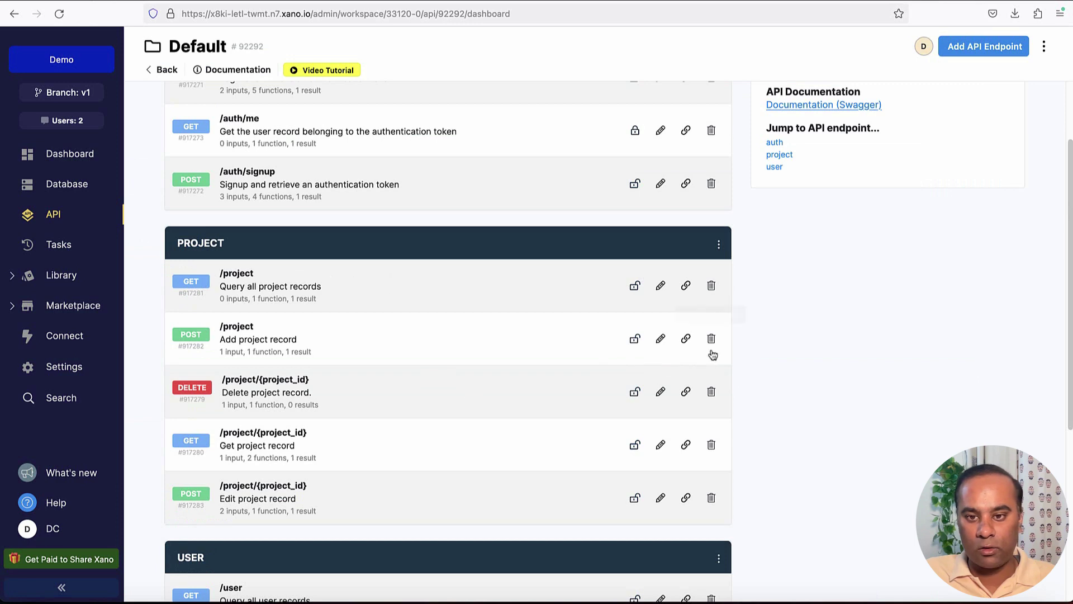
Copy the URL of the POST /project "Add project record" endpoint in Xano and paste it as the DrapCode external API URL
left_click(686, 339)
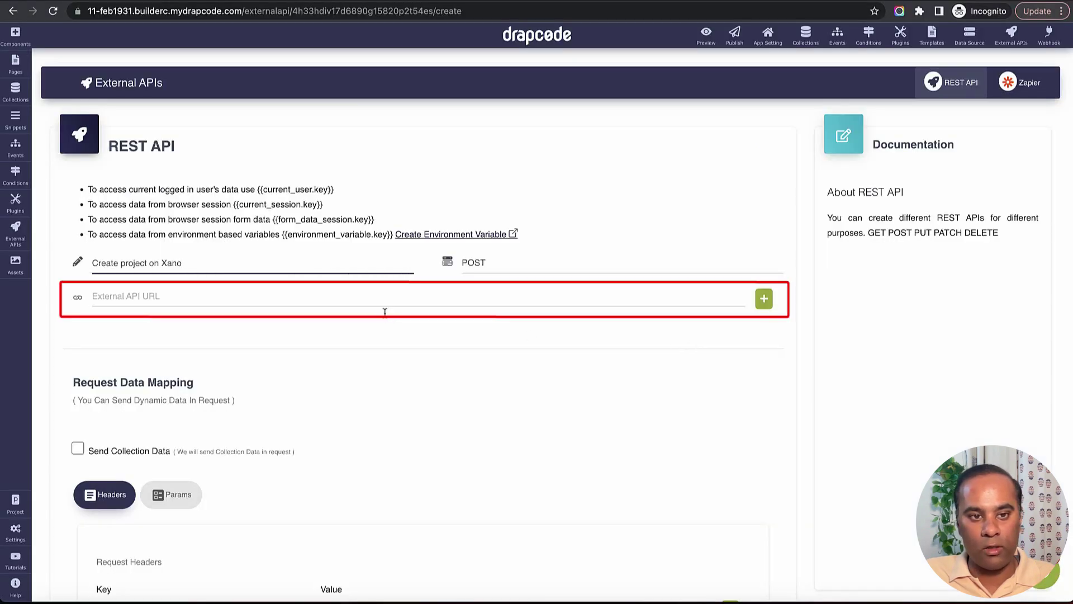
left_click(374, 299)
key("ctrl+v")
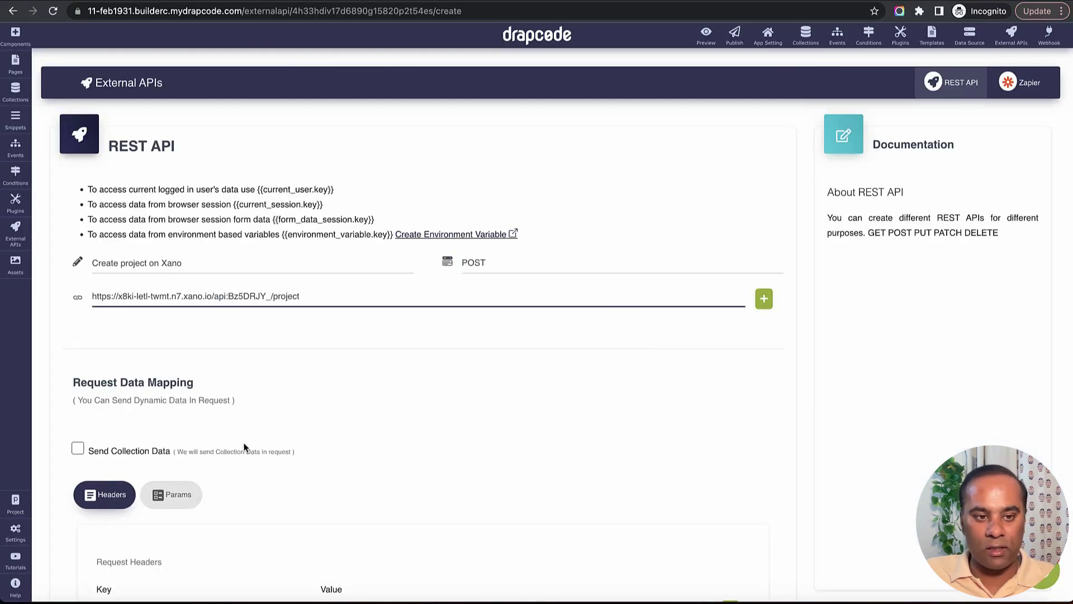
scroll(244, 447, "down", 4)
left_click(169, 419)
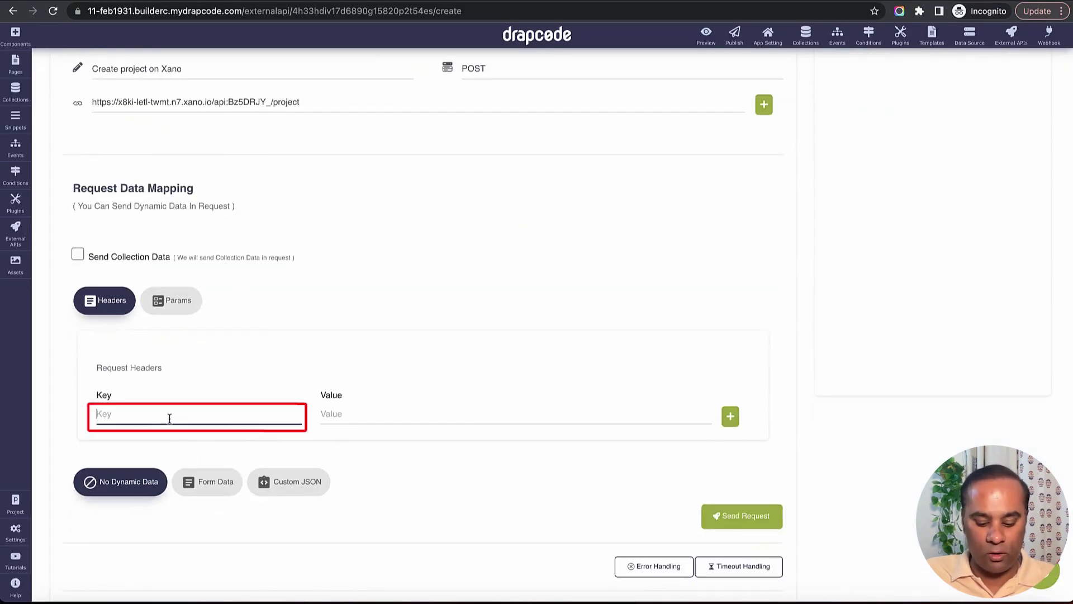
type("Auth")
key("BackSpace")
key("BackSpace")
key("BackSpace")
key("BackSpace")
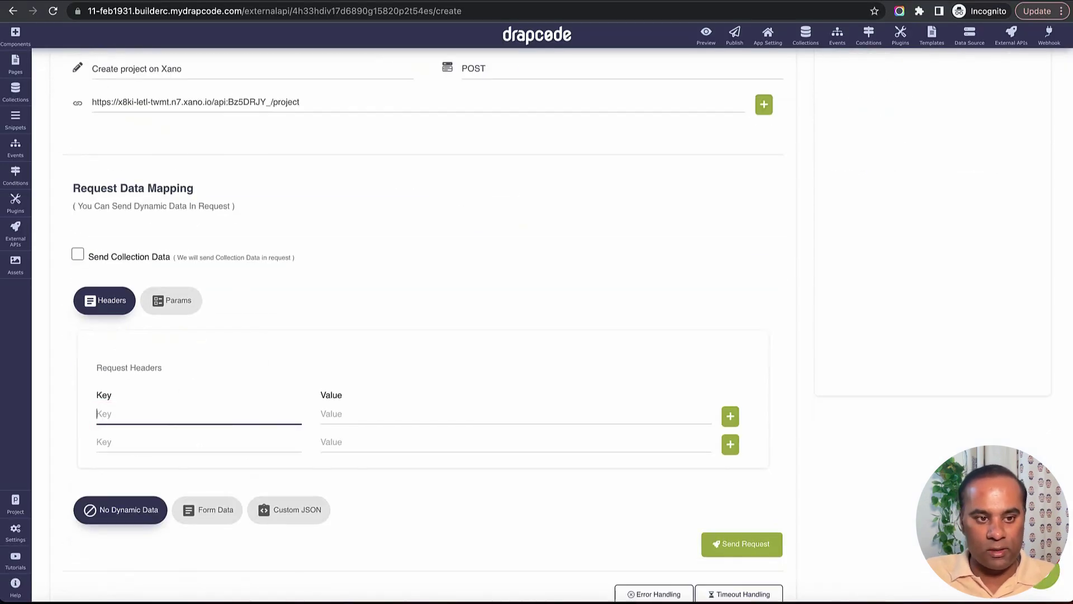
Enable Send Collection Data in the request data mapping and choose the Project collection
scroll(309, 313, "up", 1)
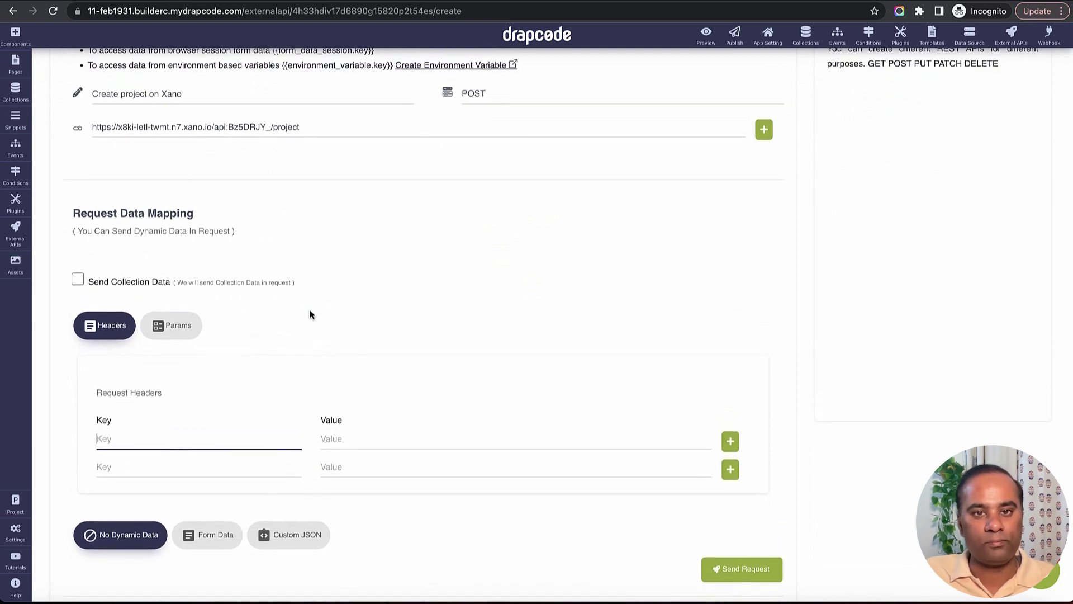
scroll(334, 346, "down", 1)
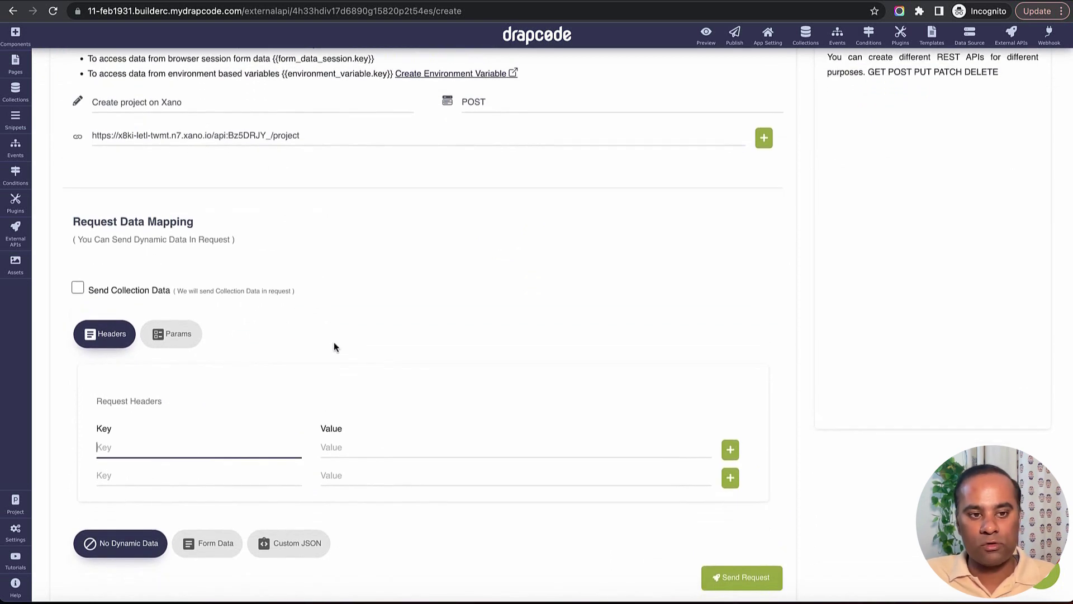
left_click(78, 291)
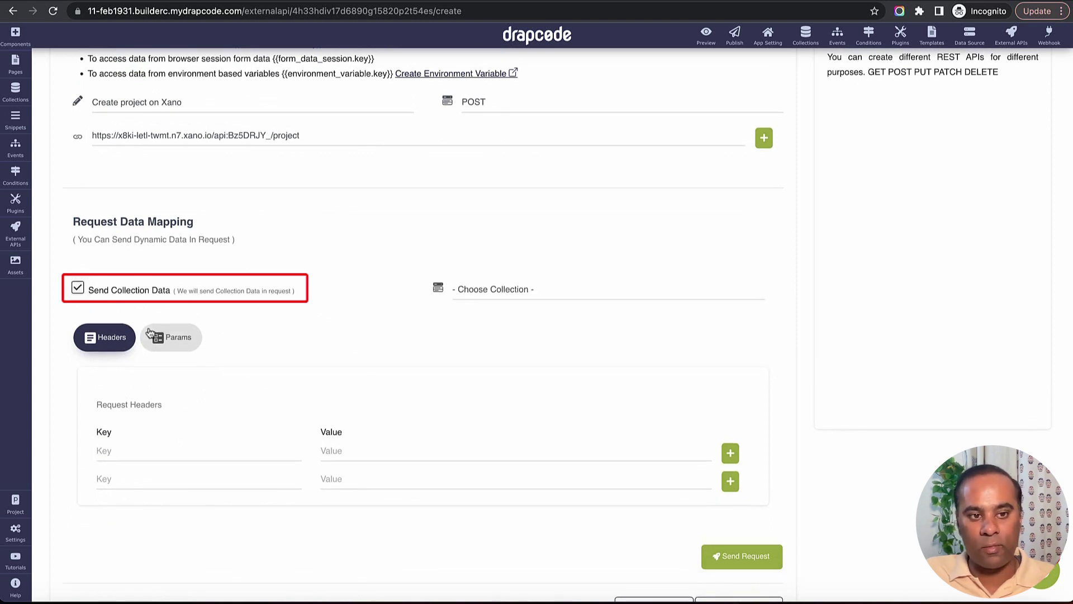
left_click(577, 289)
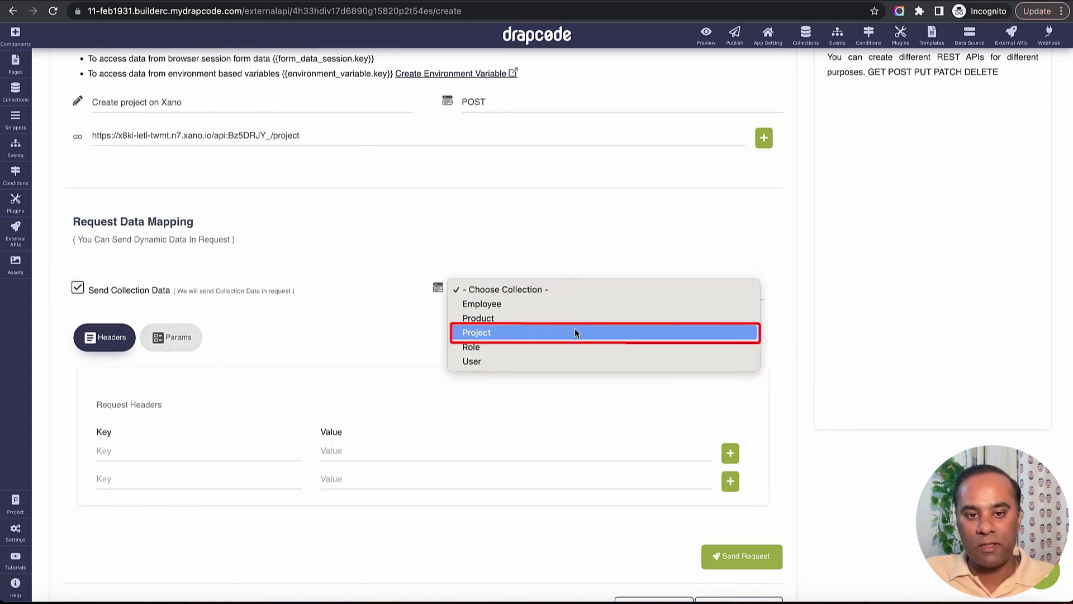
left_click(576, 332)
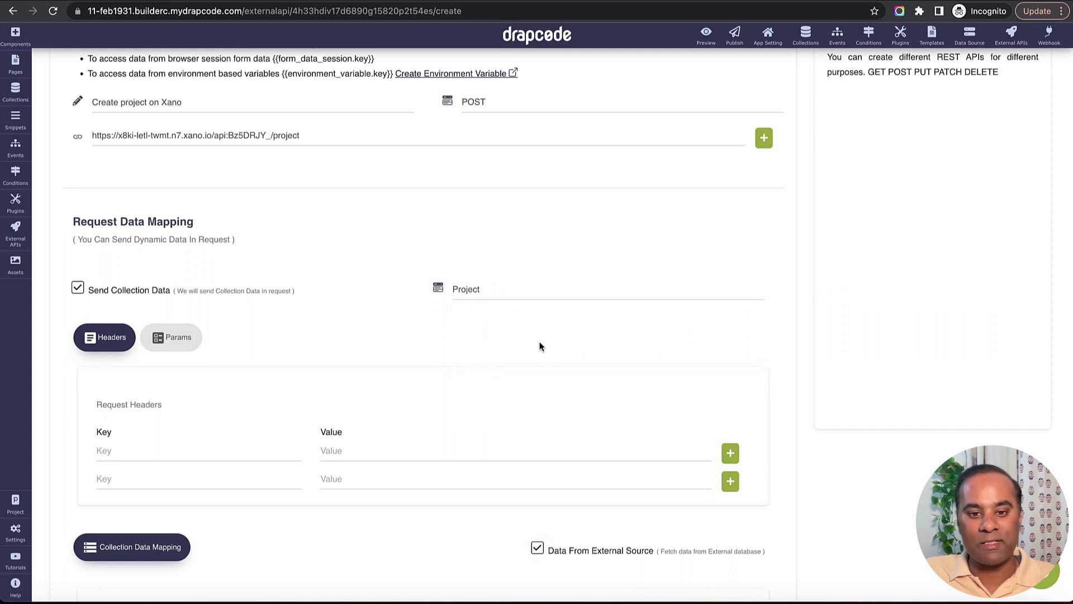
scroll(537, 358, "down", 1)
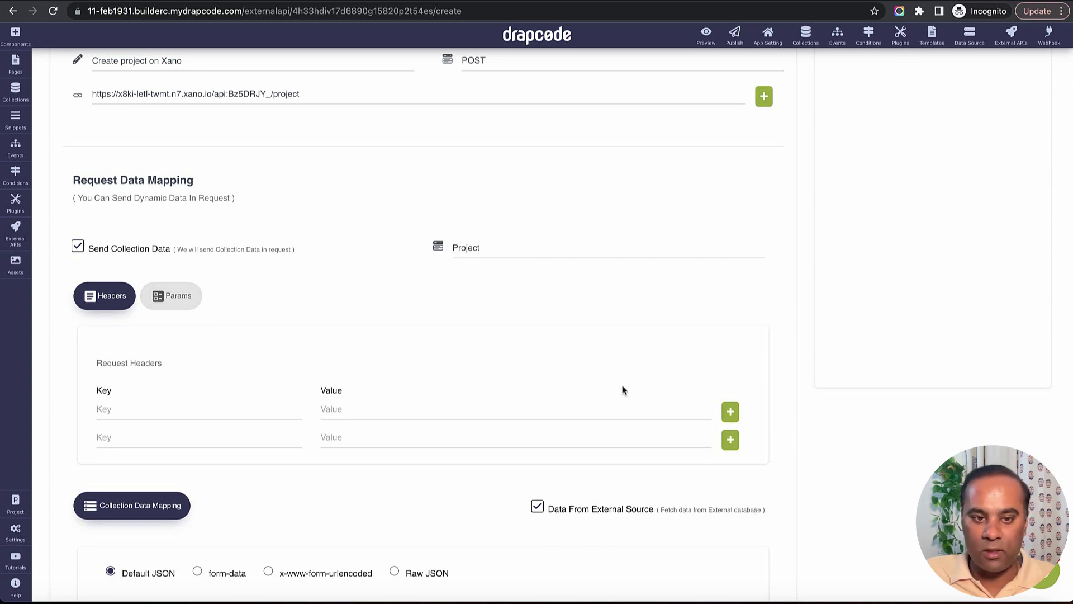
scroll(587, 350, "down", 1)
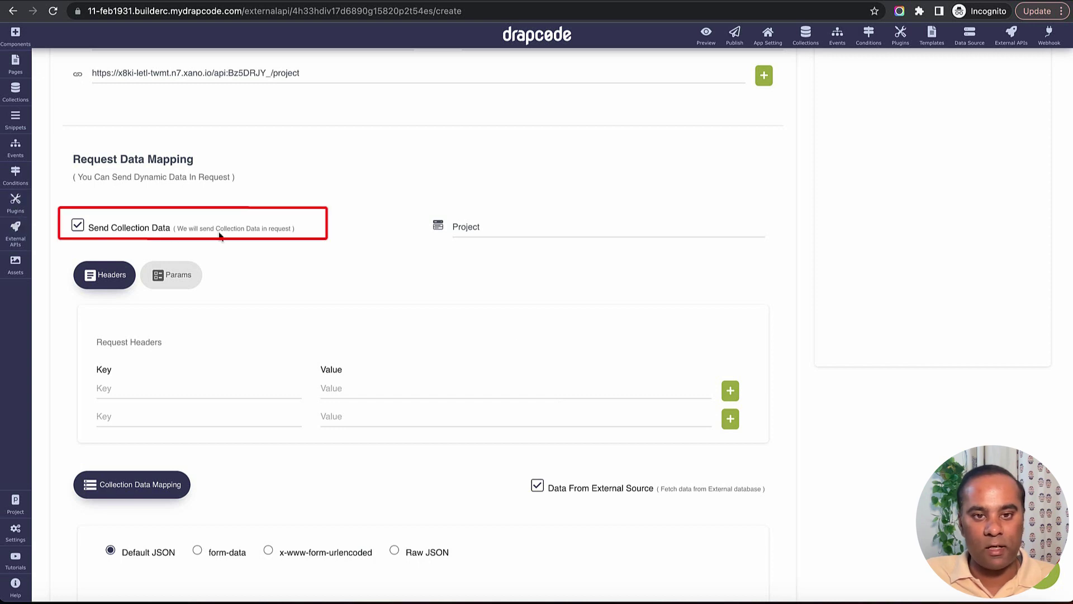
Copy the Name key from Xano's POST /project request body into the REST API fields and map it to the Name collection field
scroll(498, 297, "down", 4)
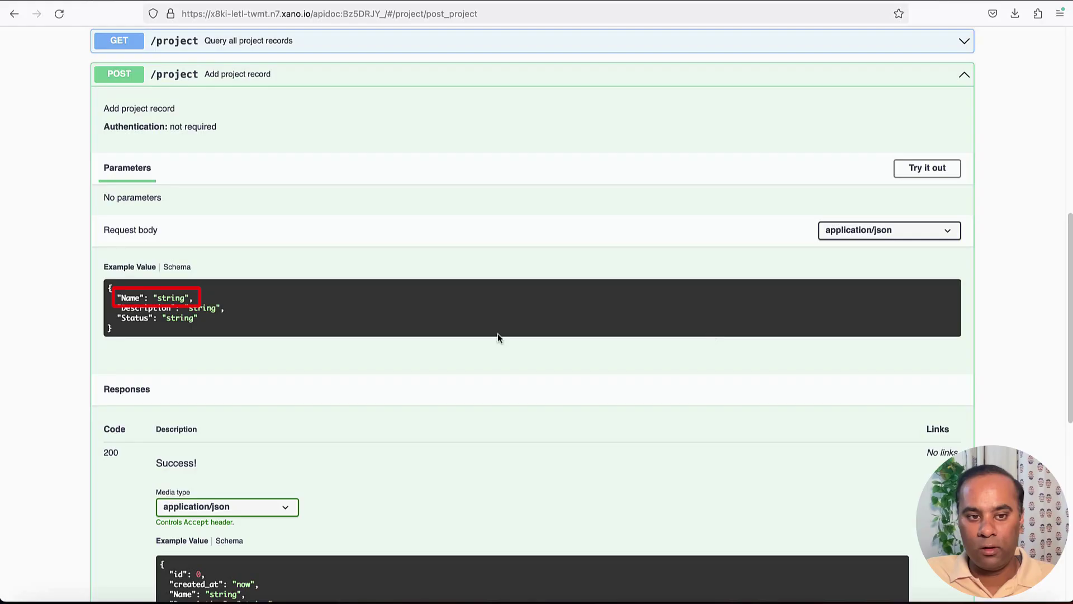
double_click(129, 298)
key("super+c")
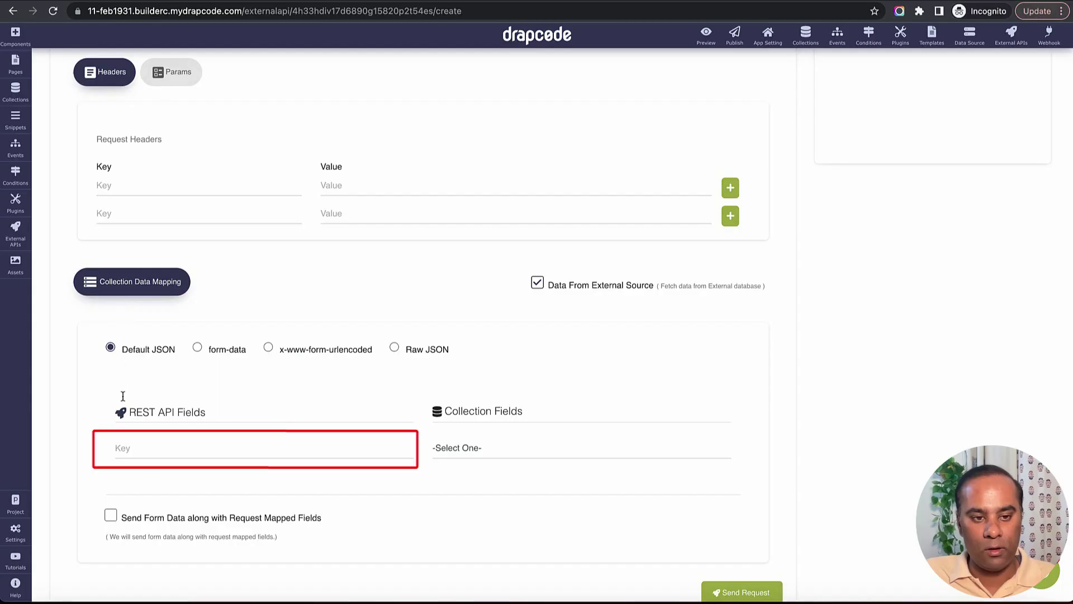
left_click(143, 440)
key("super+v")
scroll(487, 400, "down", 2)
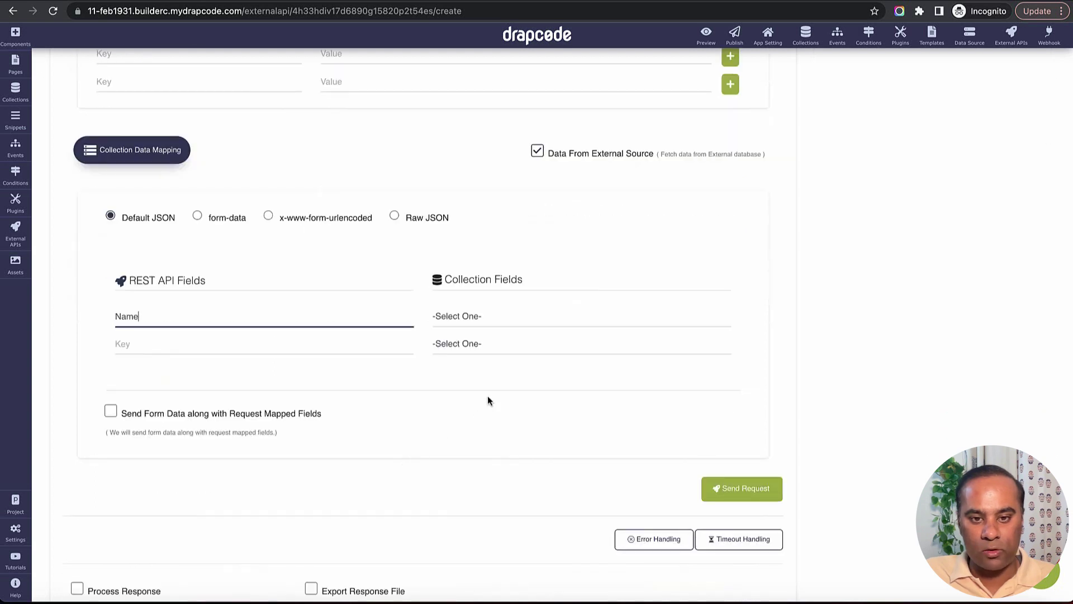
left_click(496, 317)
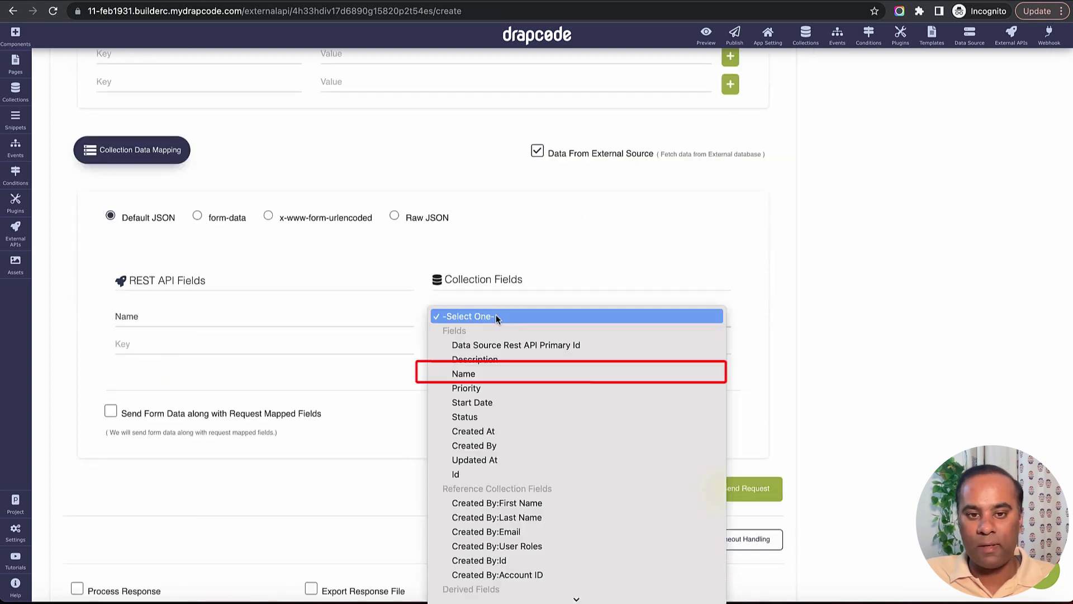
left_click(508, 374)
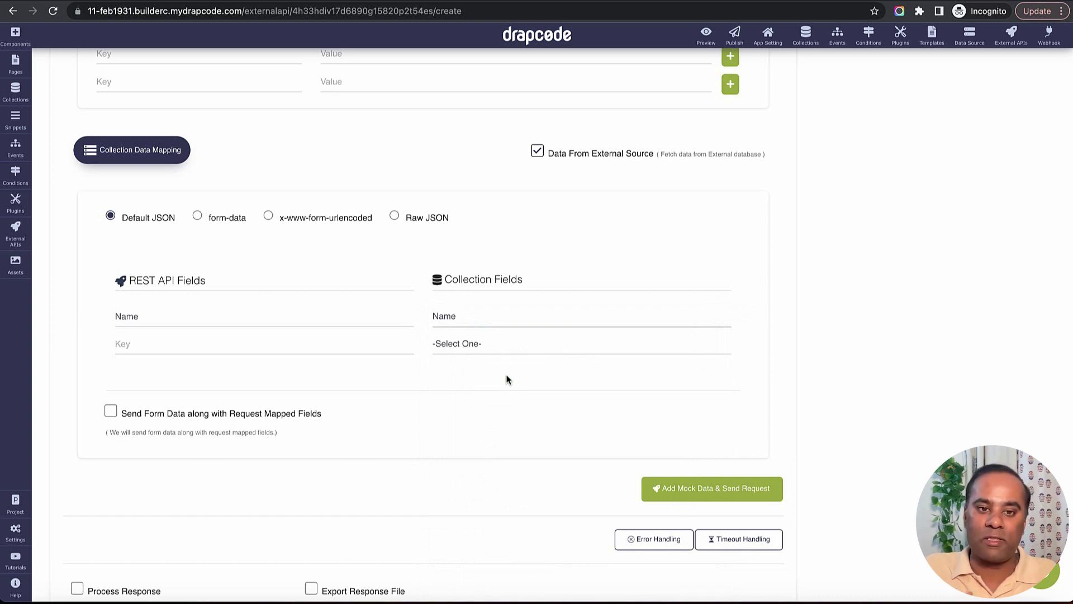
Copy the Description key from Xano's request body into the next REST API field of the collection data mapping
key("super+Tab")
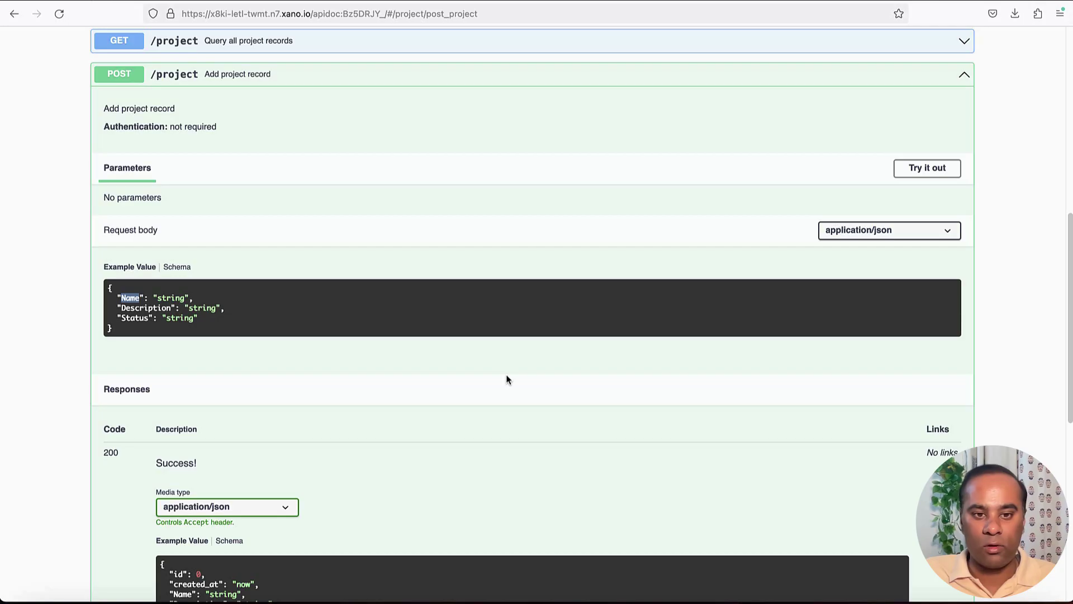
double_click(141, 307)
key("super+c")
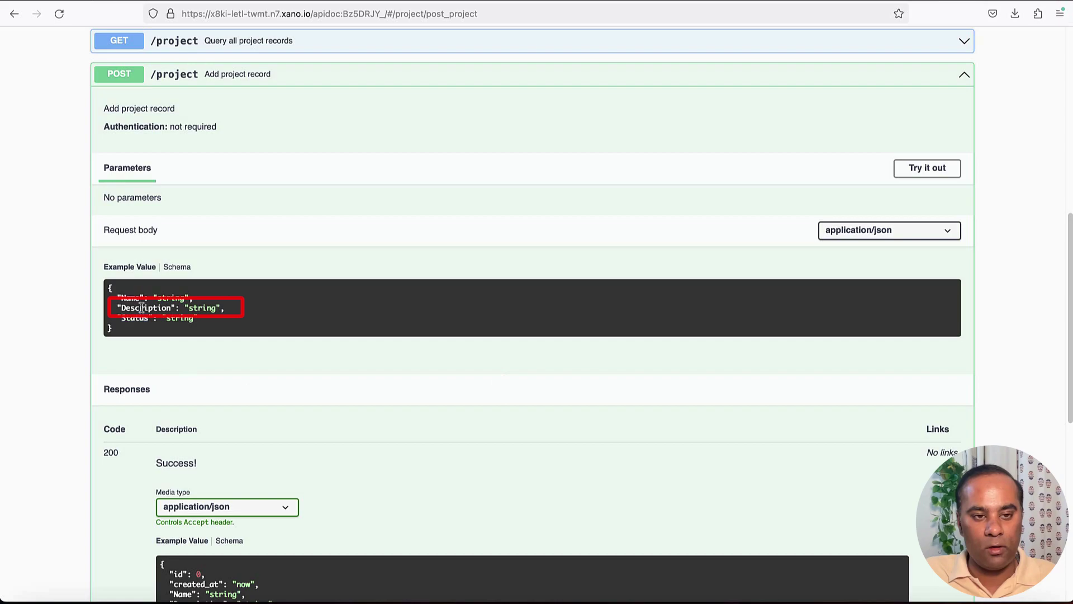
key("super+Tab")
left_click(161, 334)
key("super+v")
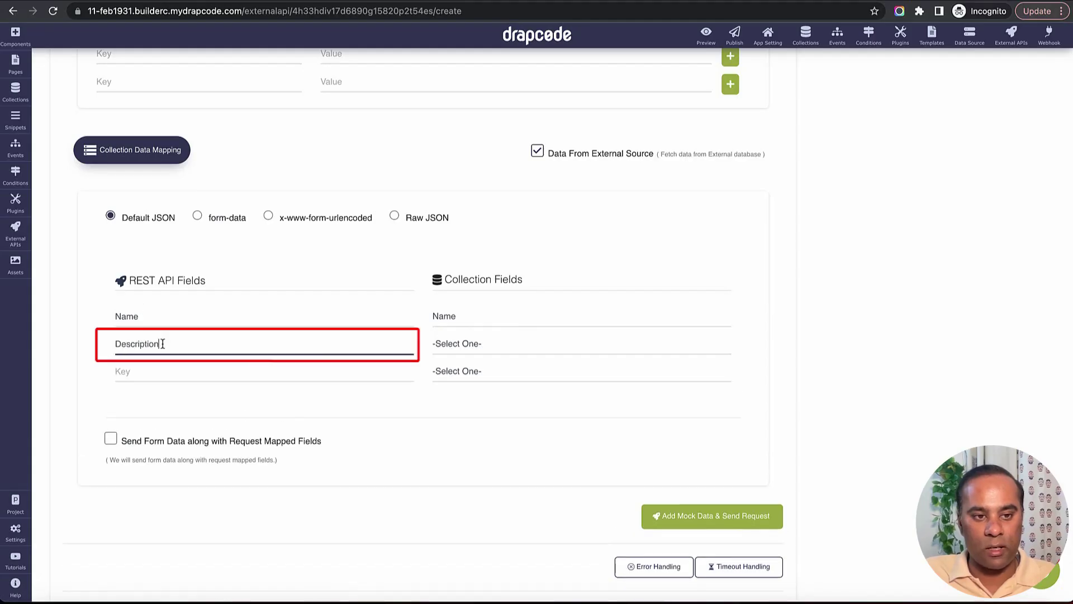
type("_ryeuwiyriew")
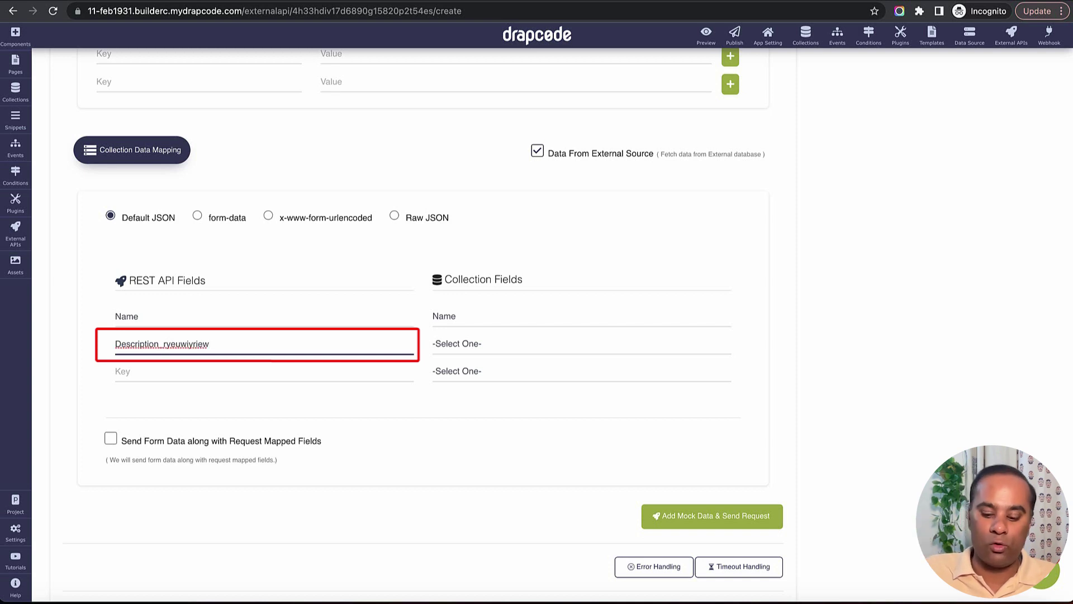
key("BackSpace")
key("BackSpace")
key("BackSpace")
key("BackSpace")
key("BackSpace")
key("BackSpace")
key("BackSpace")
key("BackSpace")
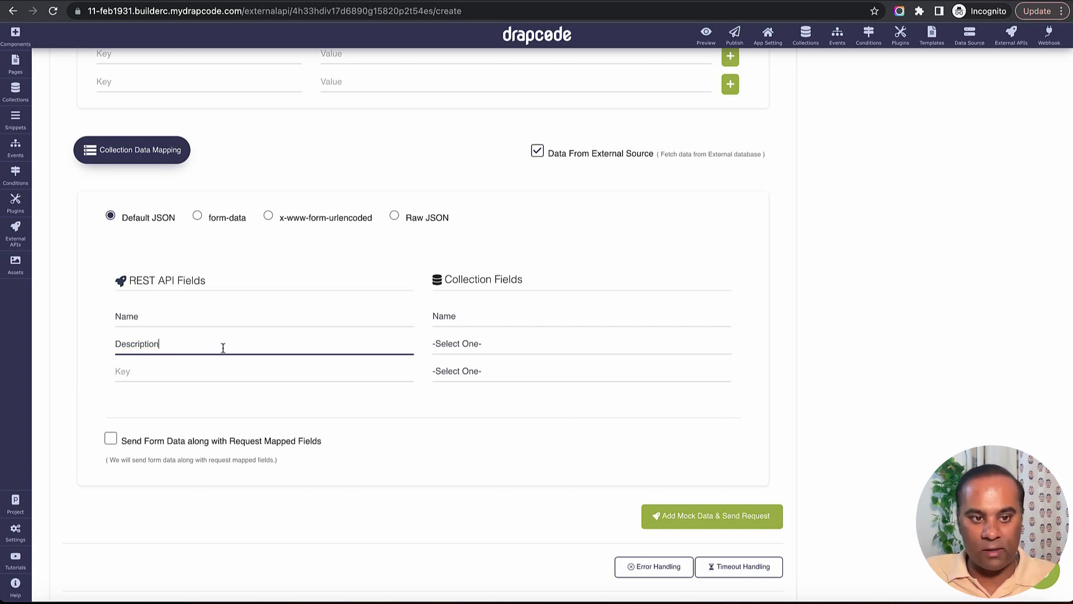
Map the Description key to the Description collection field, and add Xano's Status key mapped to the Status collection field
left_click(480, 343)
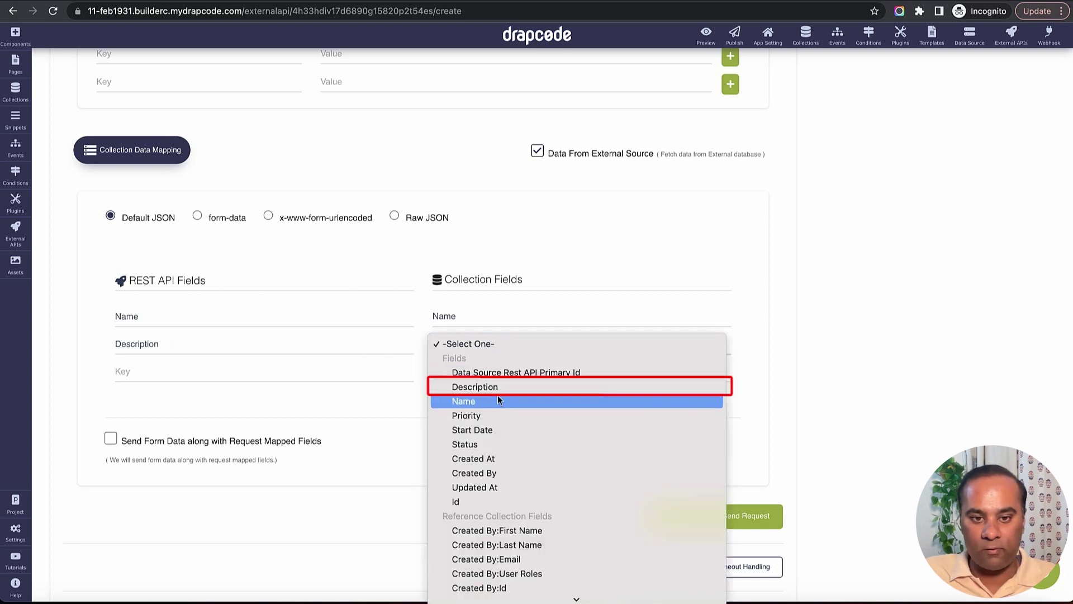
left_click(497, 386)
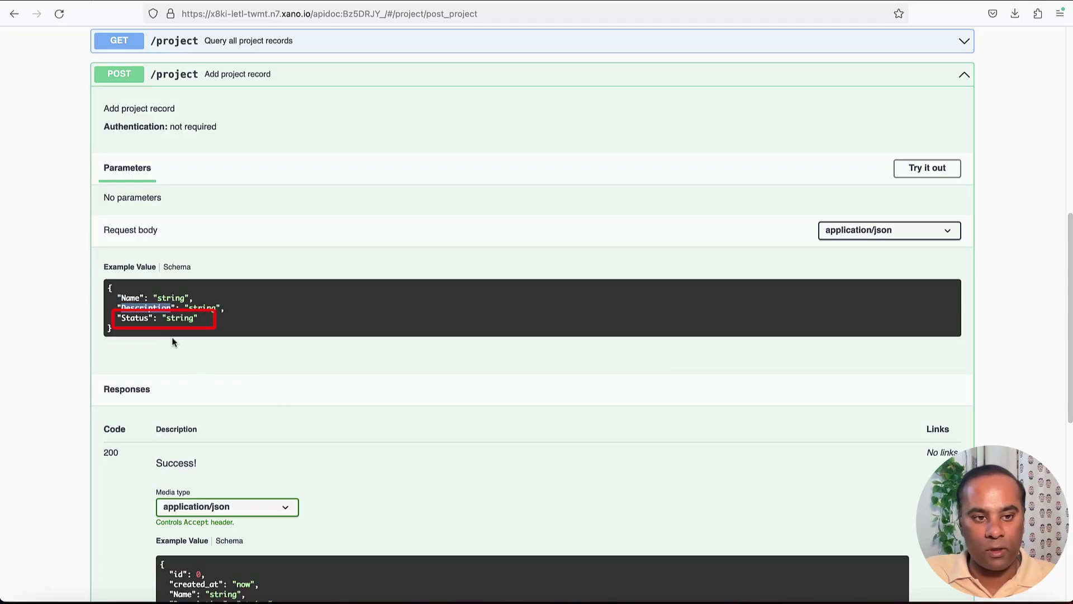
double_click(135, 317)
key("super+c")
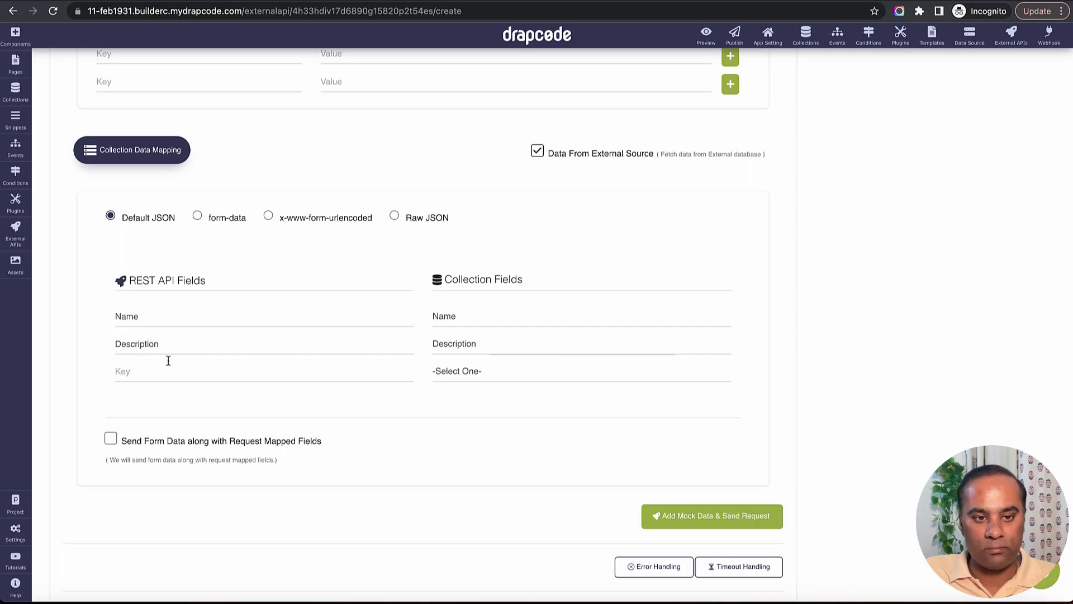
left_click(179, 370)
key("super+v")
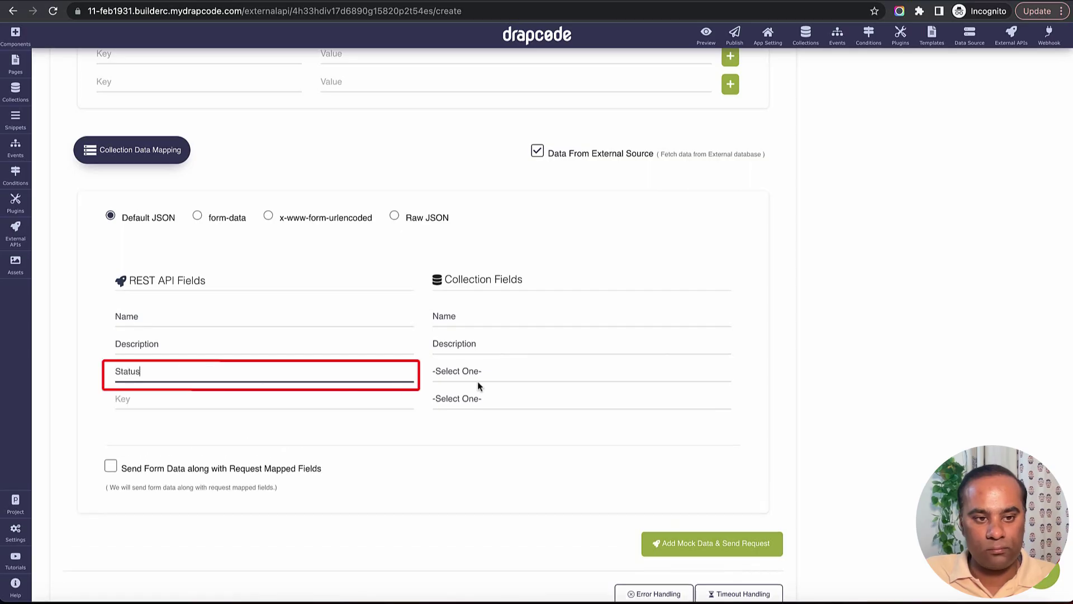
left_click(504, 373)
left_click(508, 470)
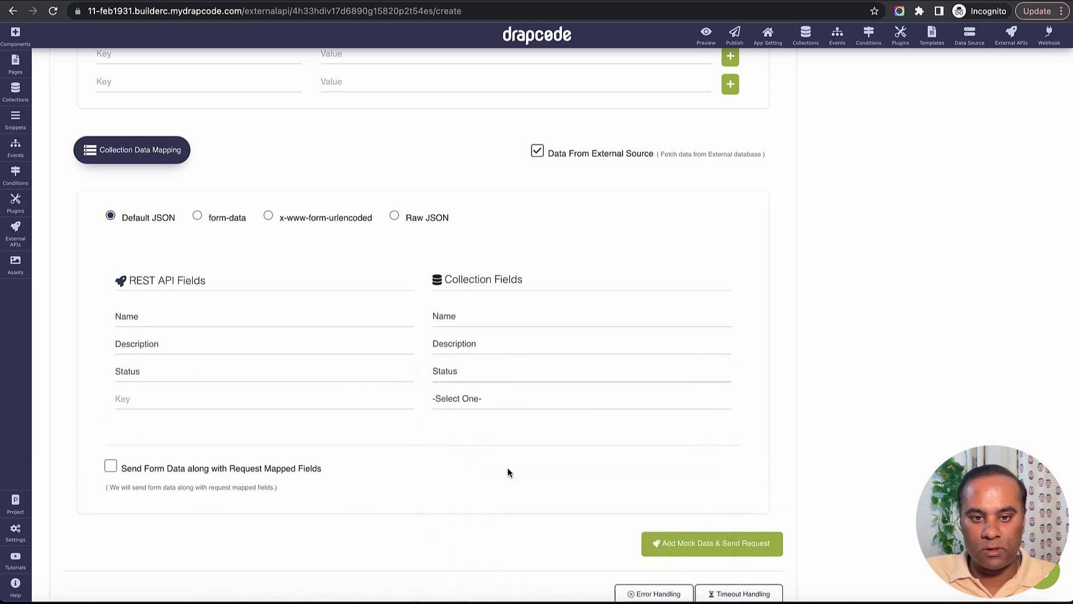
Review the external API's name, method, URL and request field mapping, and save its settings
scroll(816, 371, "up", 10)
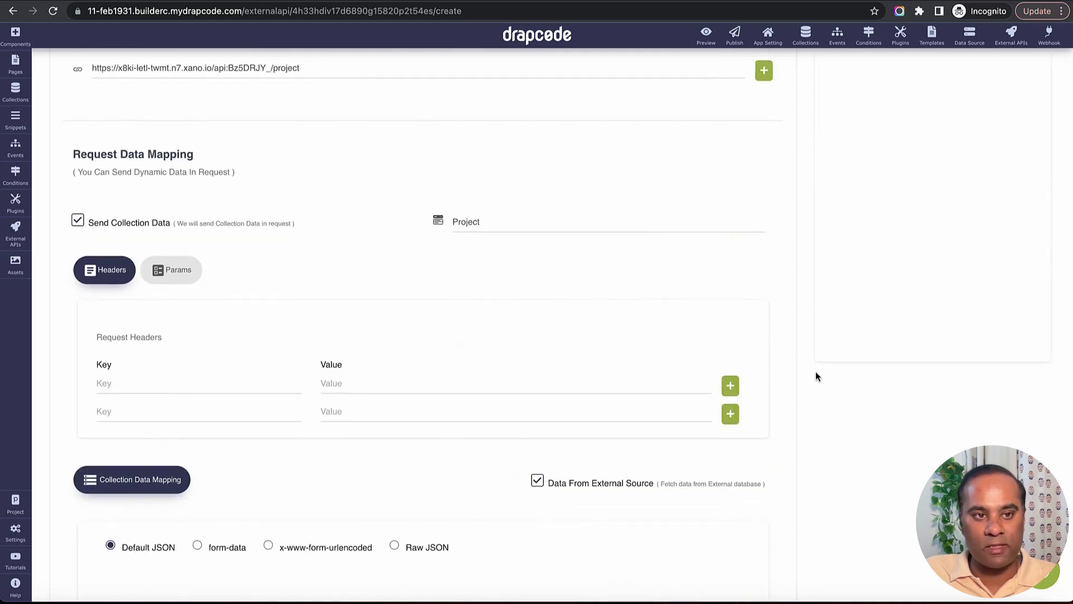
scroll(371, 291, "down", 1)
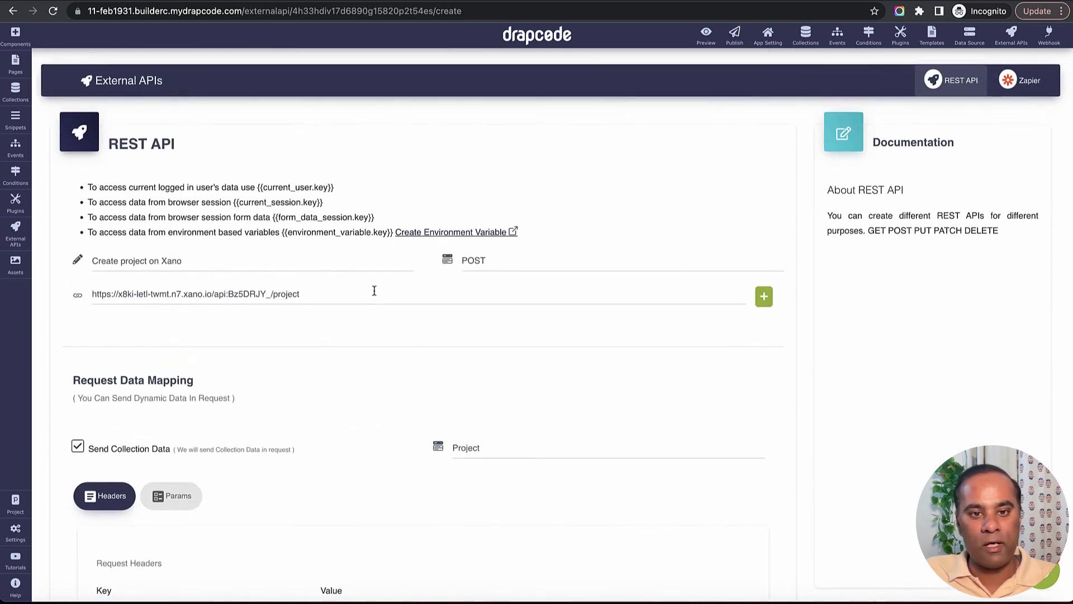
scroll(286, 320, "down", 5)
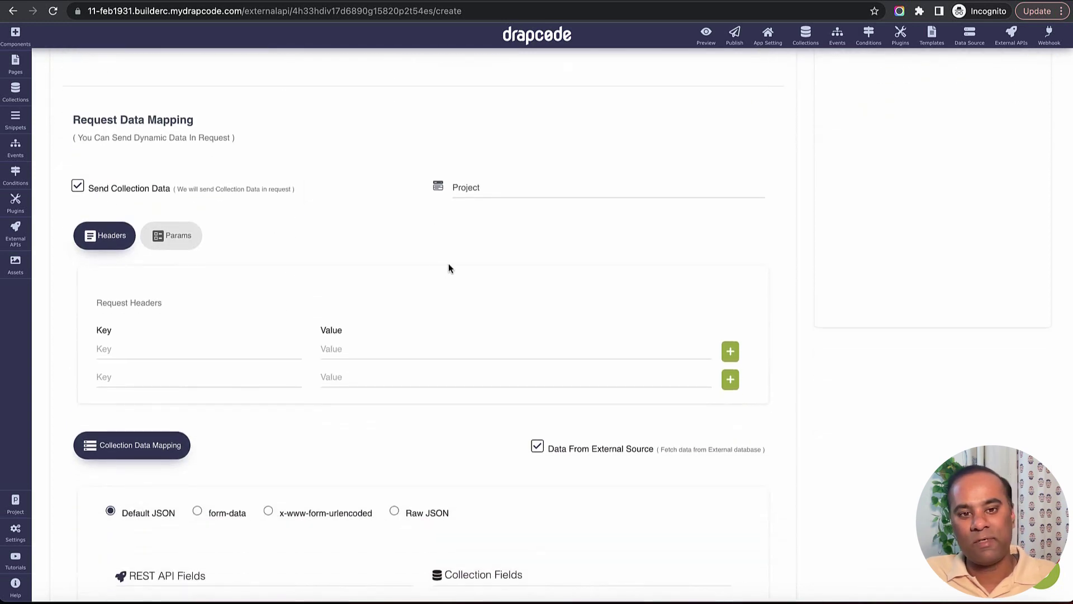
scroll(448, 267, "down", 2)
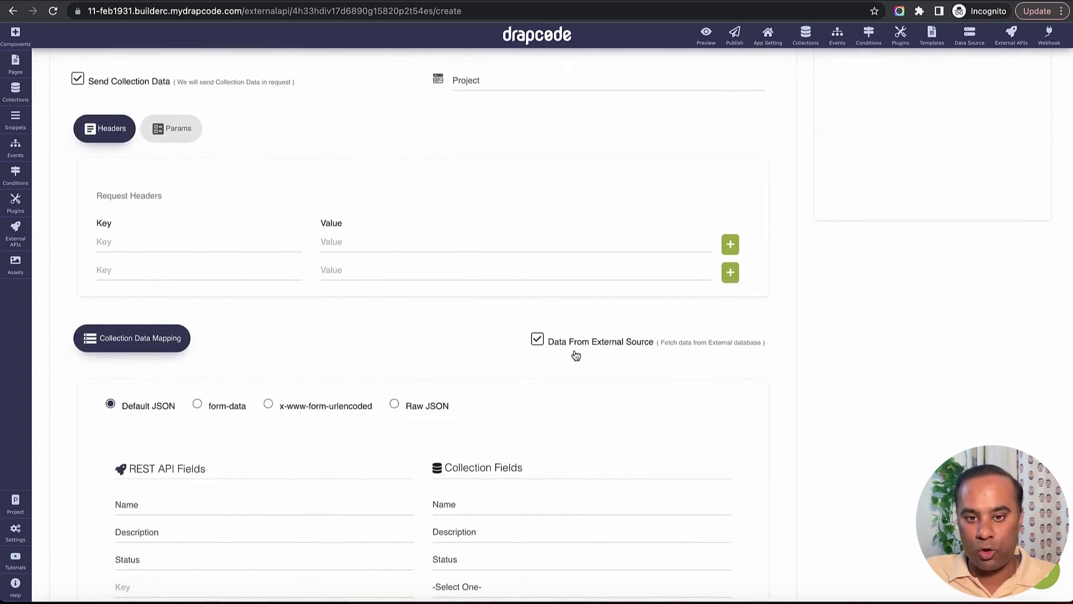
scroll(576, 355, "down", 4)
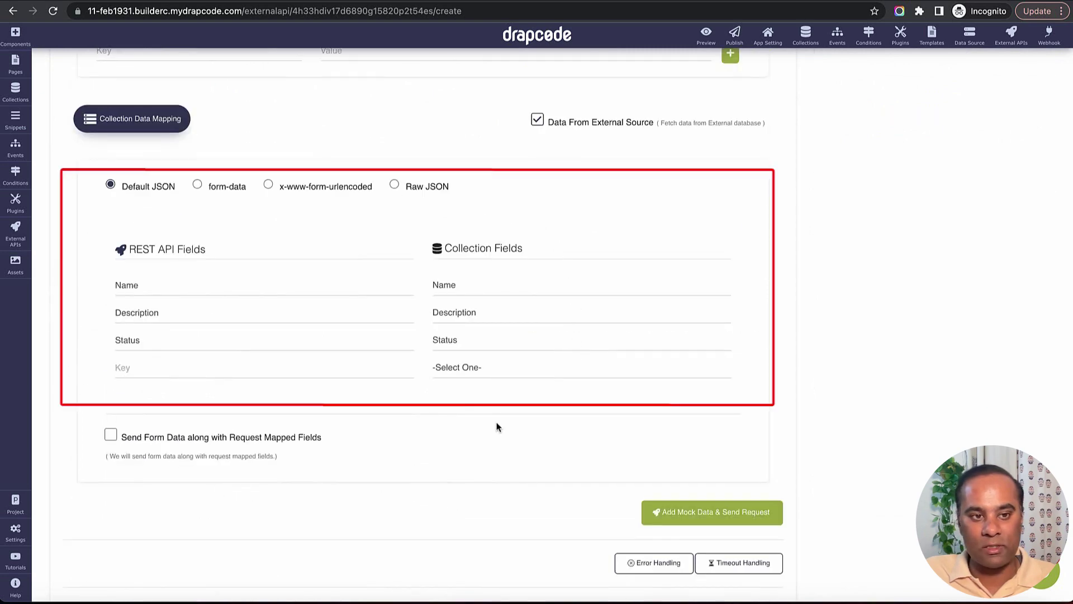
scroll(497, 422, "down", 1)
scroll(497, 415, "down", 1)
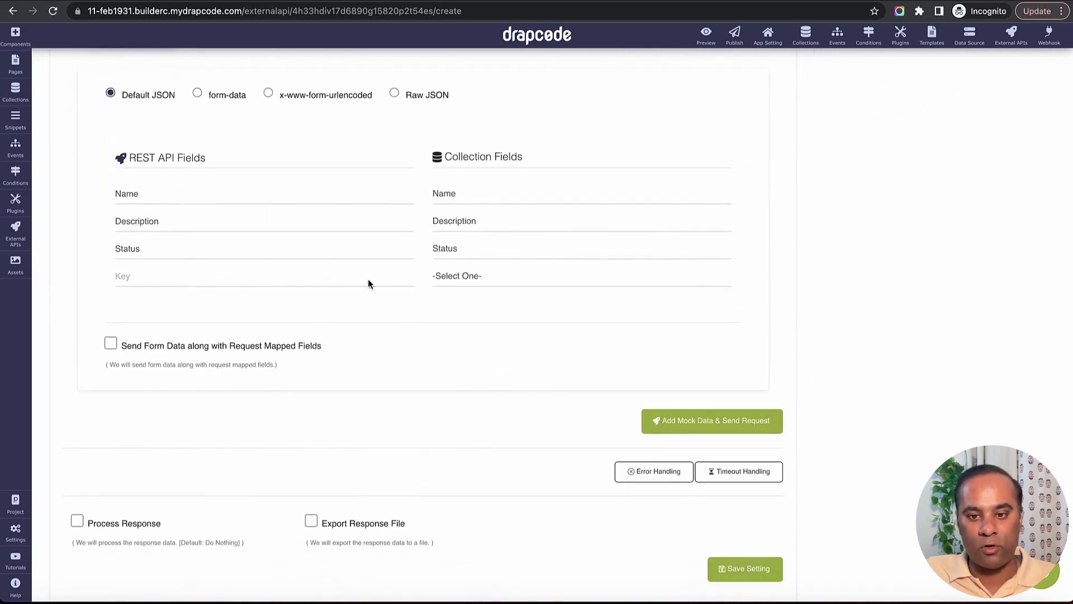
scroll(460, 355, "down", 1)
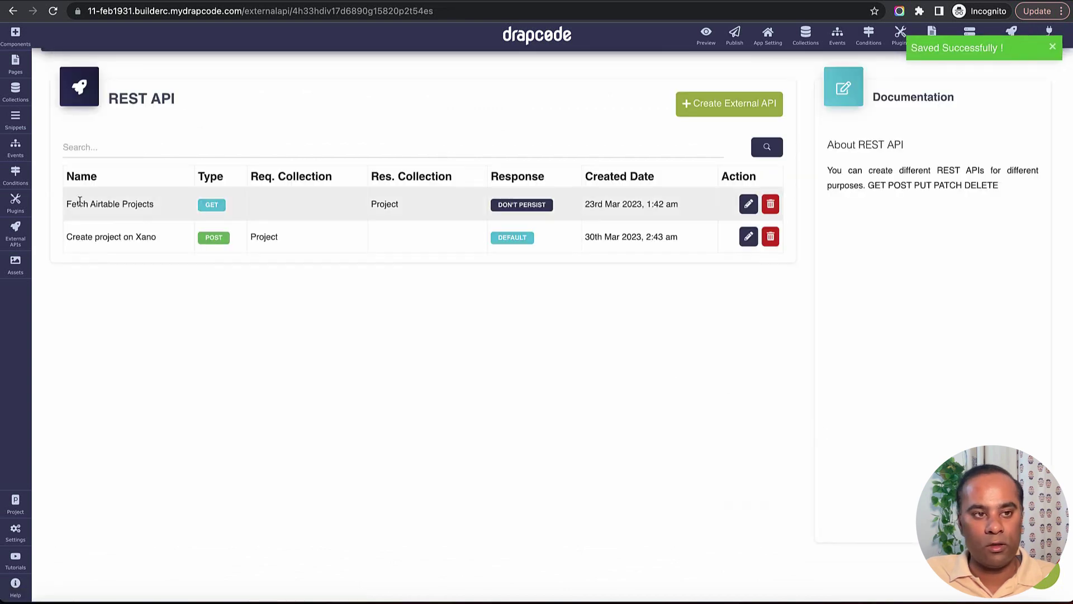
Create a new event named "Create Project on Xano"
left_click(15, 147)
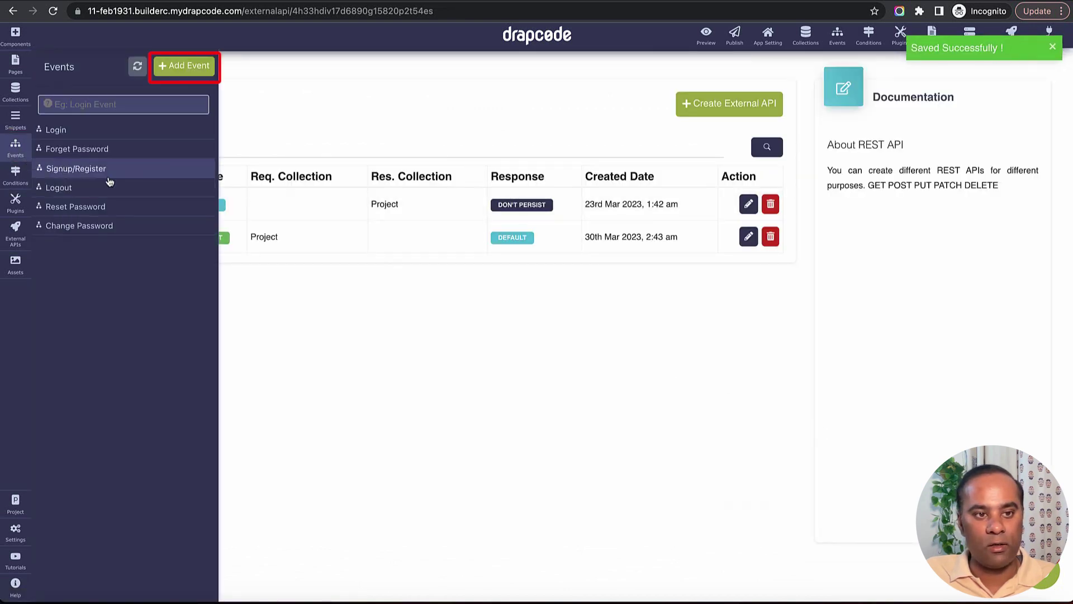
left_click(170, 73)
left_click(321, 145)
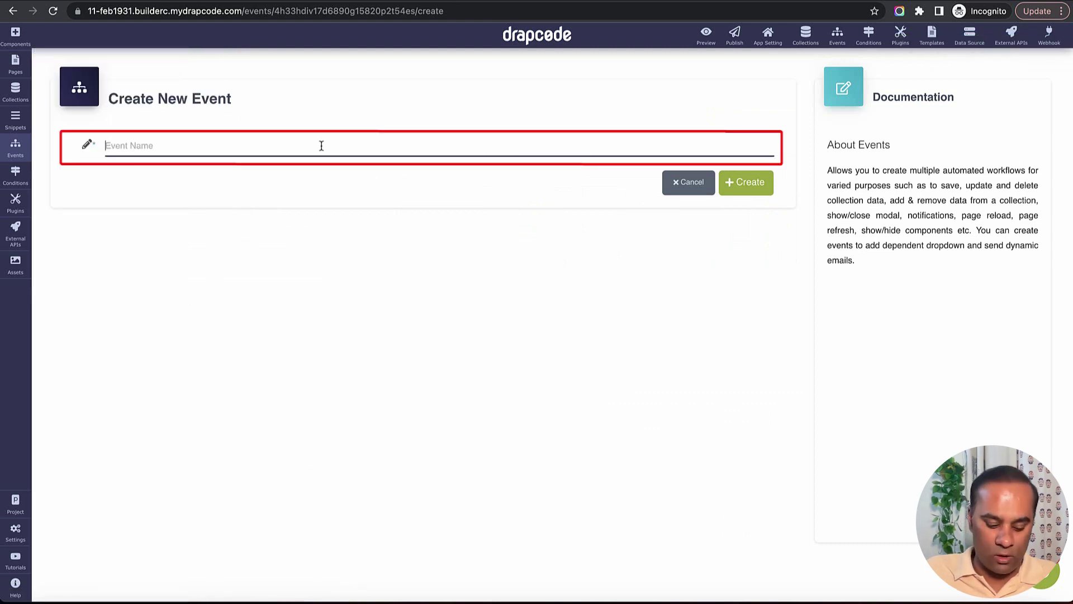
type("Create")
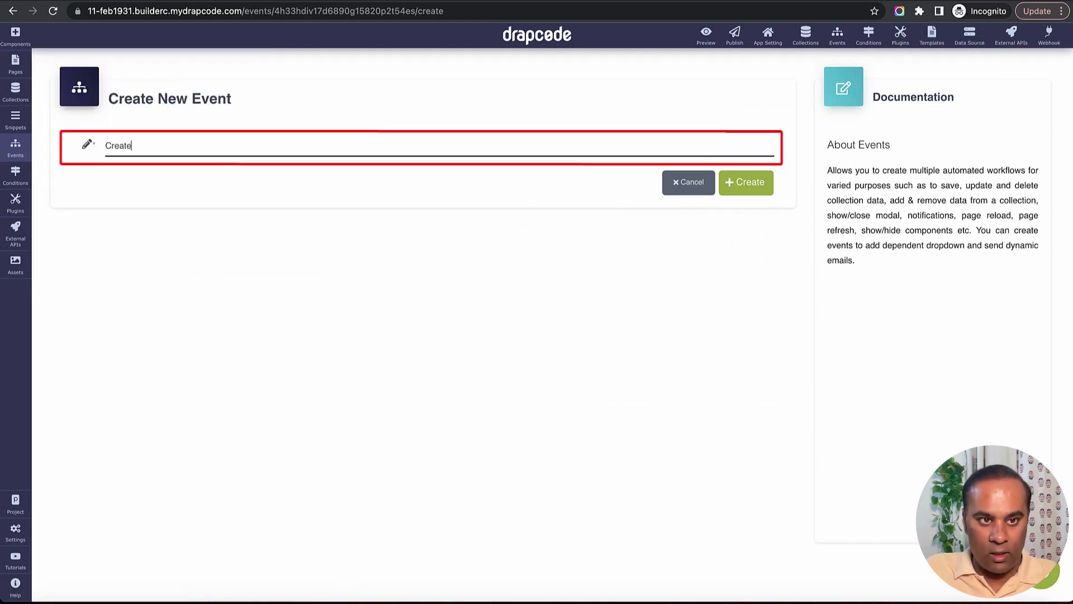
type(" project on")
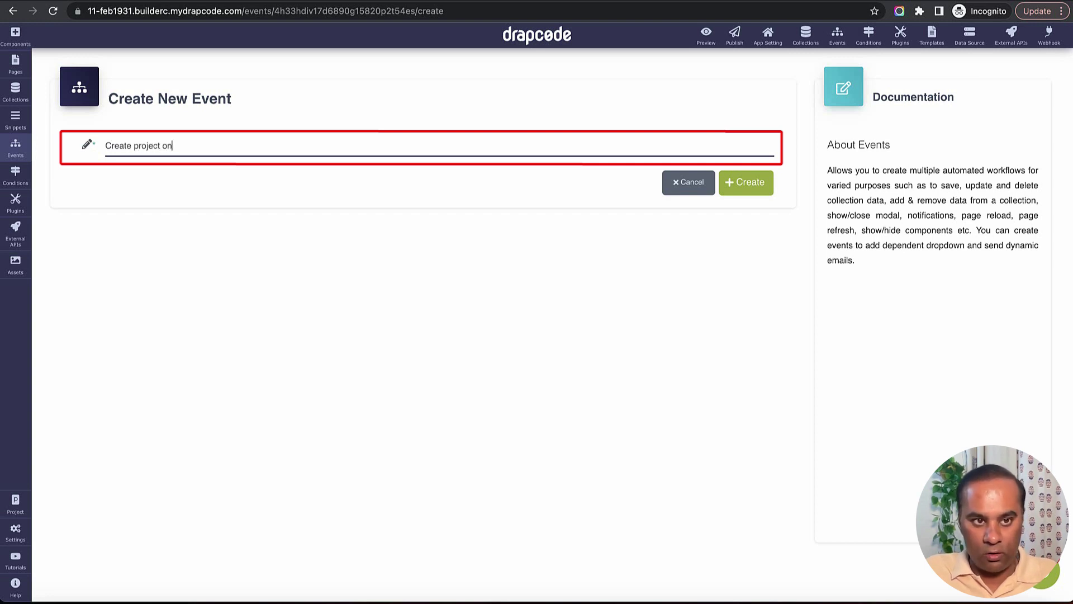
type(" Xano")
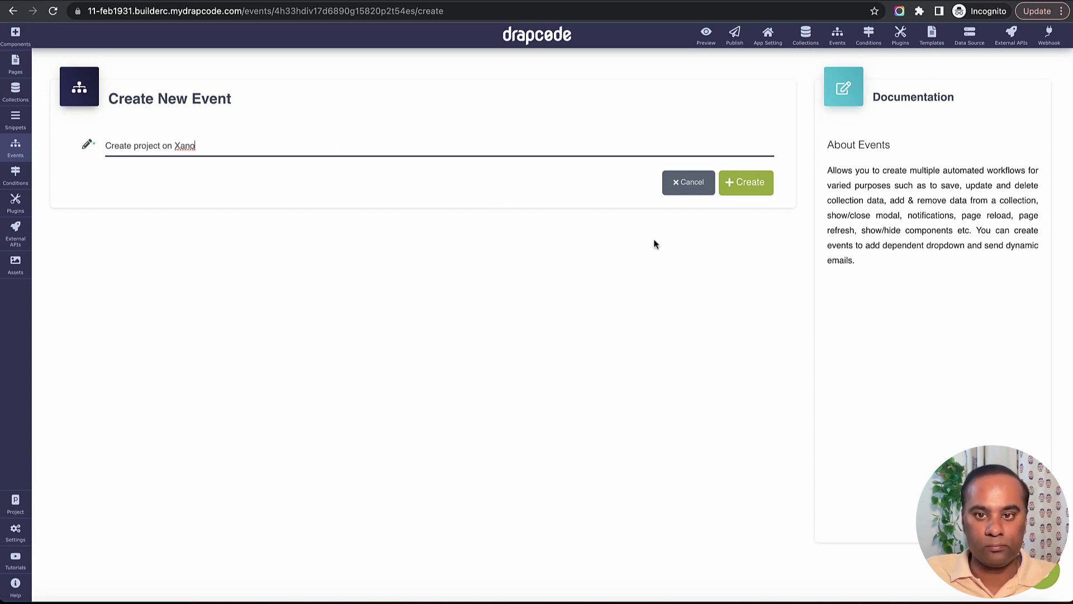
left_click(134, 146)
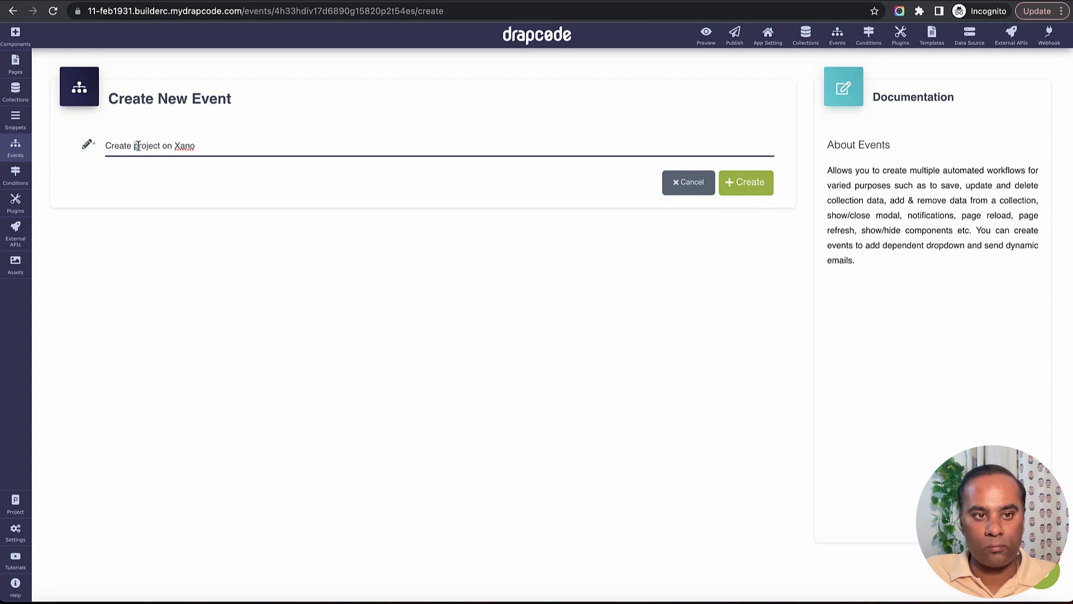
key("Delete")
type("P")
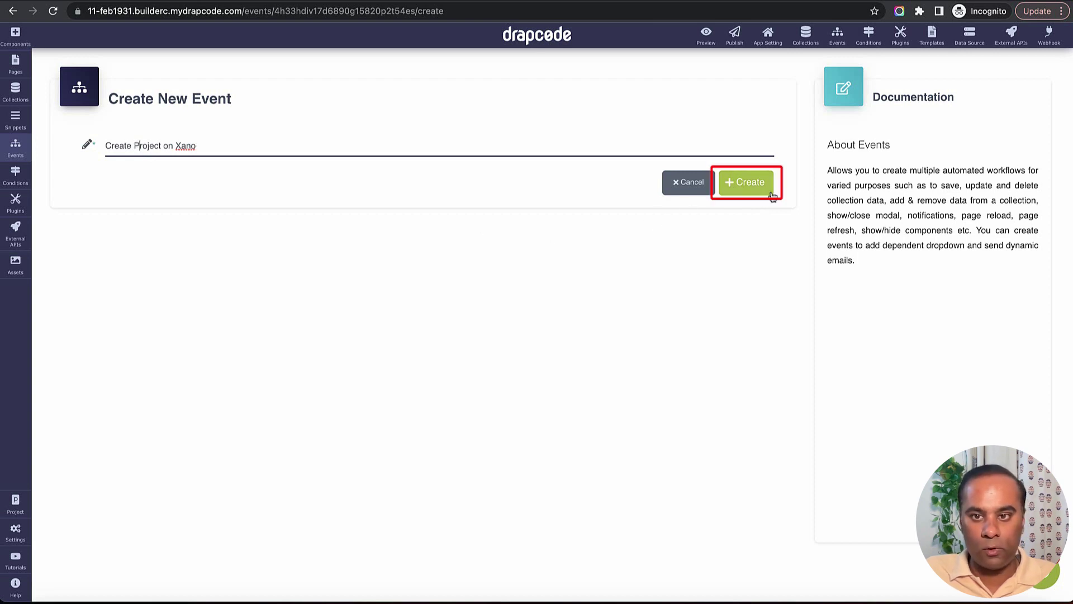
left_click(746, 183)
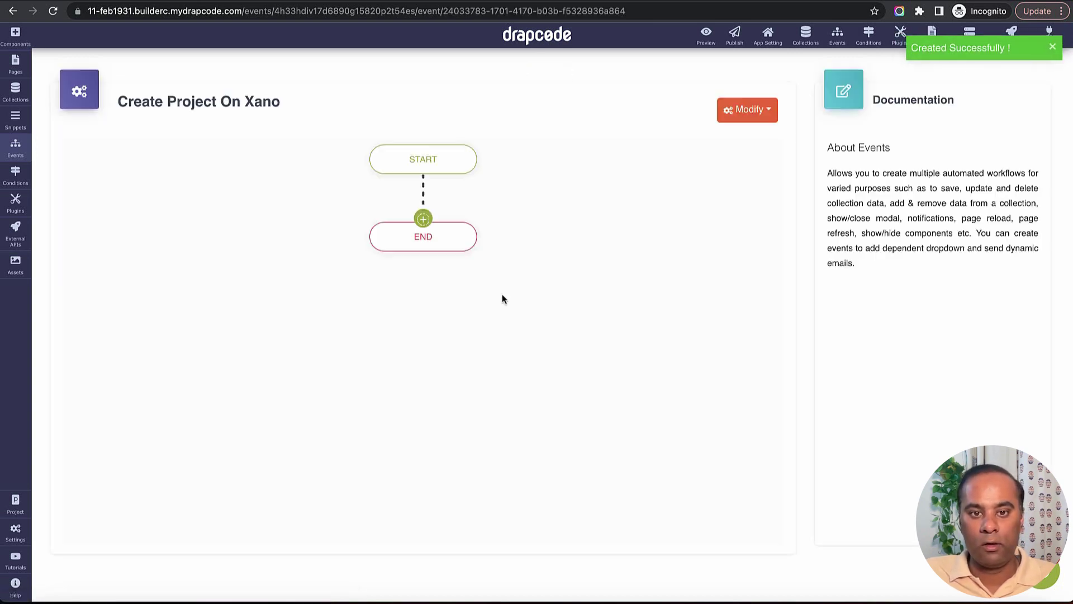
Add a Send Data To External API action between the event's START and END
left_click(423, 218)
mouse_move(472, 365)
mouse_move(478, 393)
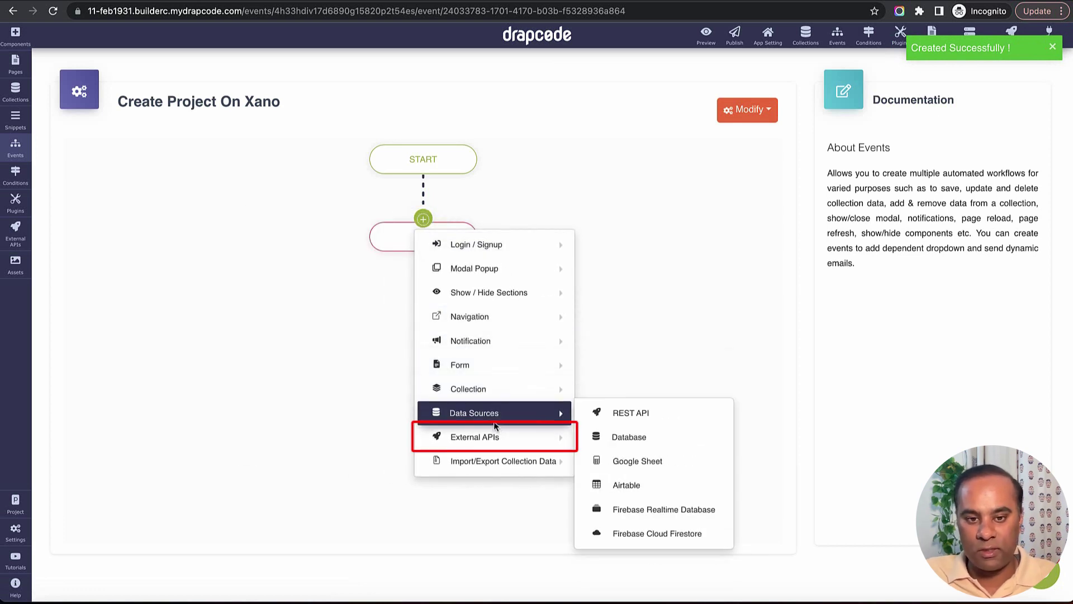
mouse_move(556, 436)
left_click(664, 436)
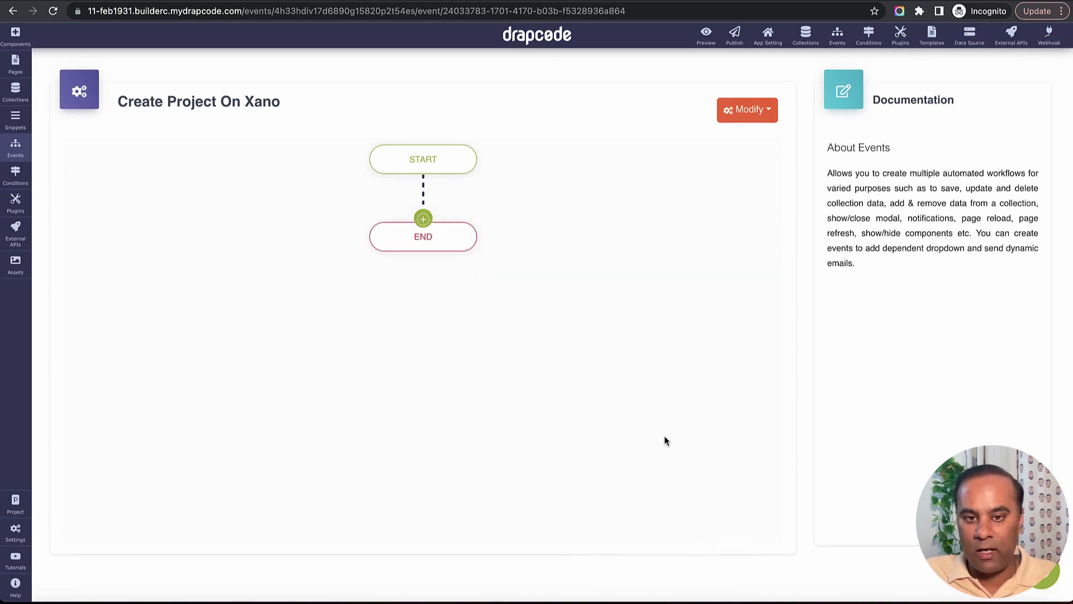
Configure the Send Data To External API action with the Create project on Xano API and success message "Xano Success", and save it
left_click(536, 176)
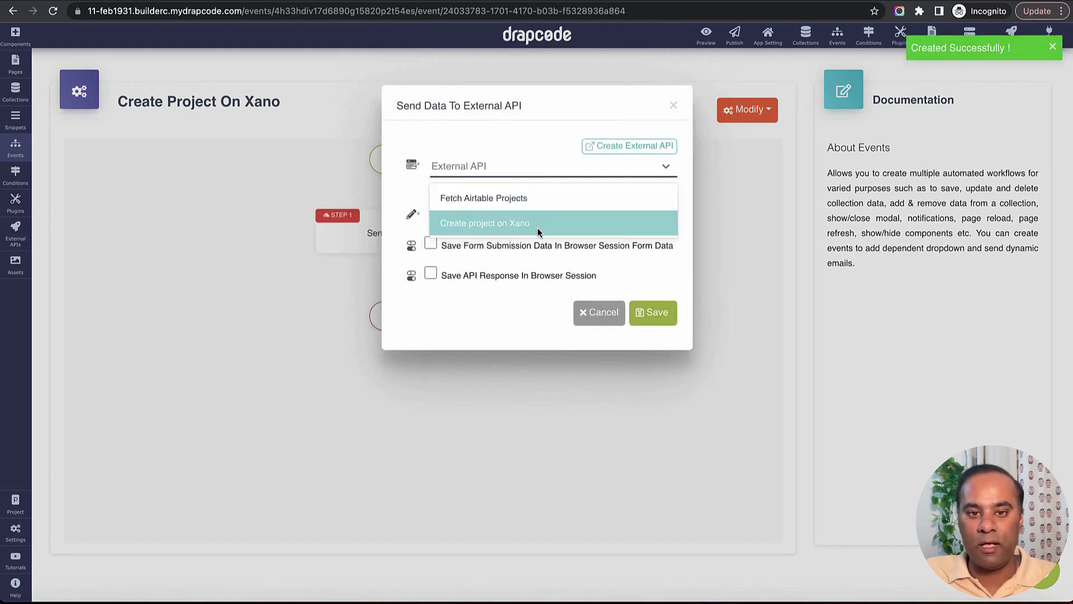
left_click(538, 227)
left_click(467, 219)
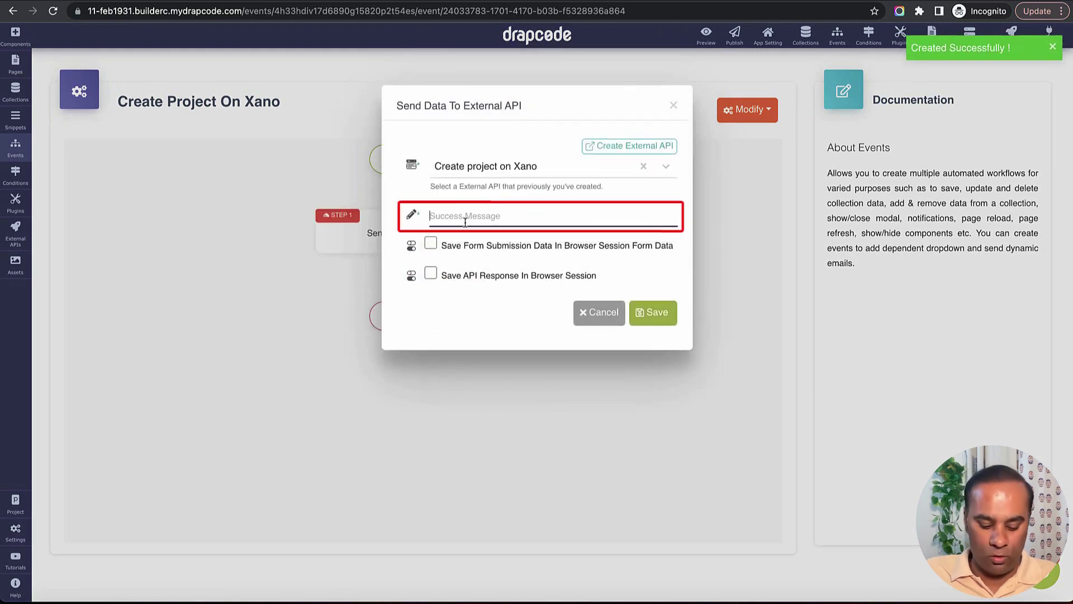
type("Xano S")
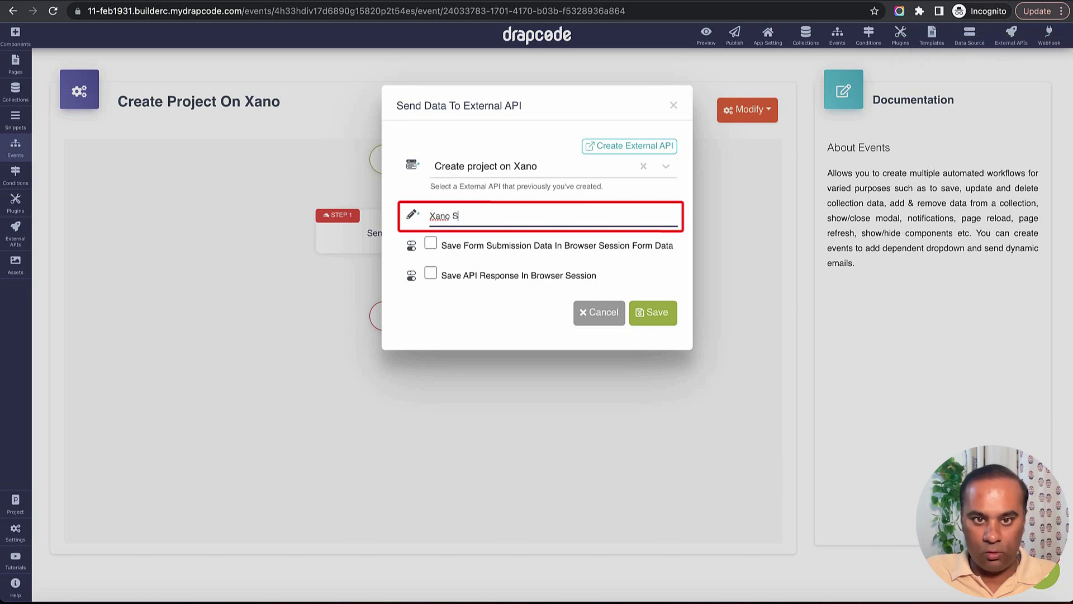
type("uccess")
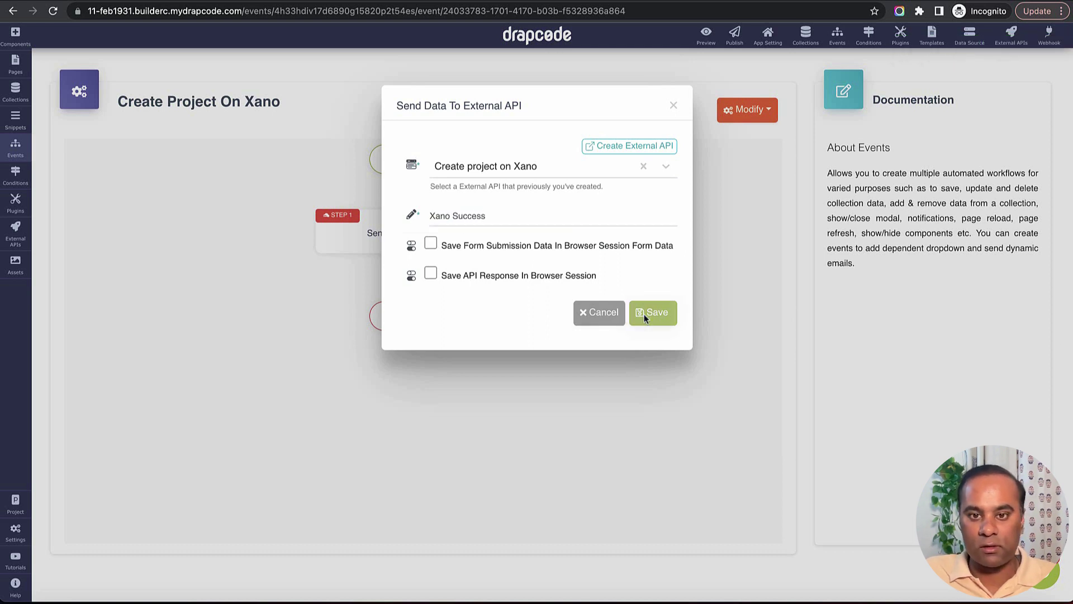
left_click(644, 314)
Open the page containing the Project Form, assign the Create Project on Xano event to the form, and save the page
left_click(15, 64)
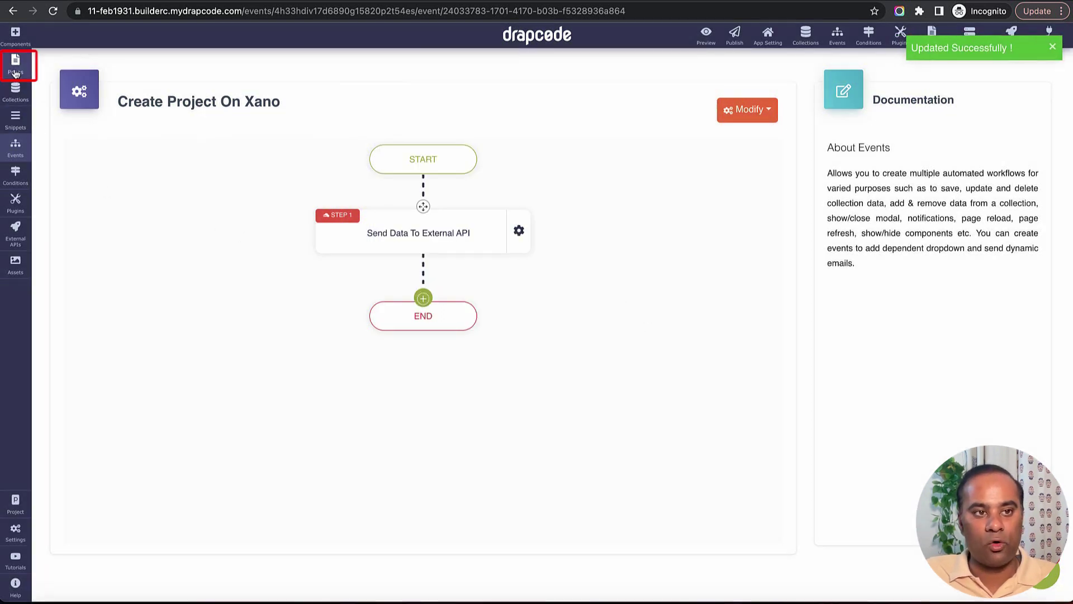
left_click(79, 150)
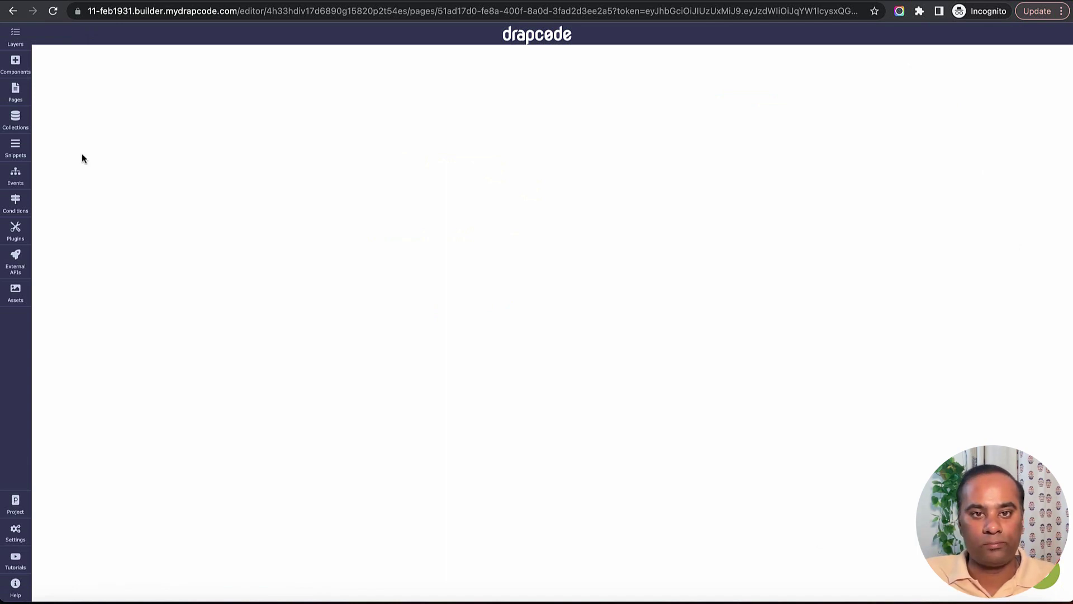
left_click(803, 106)
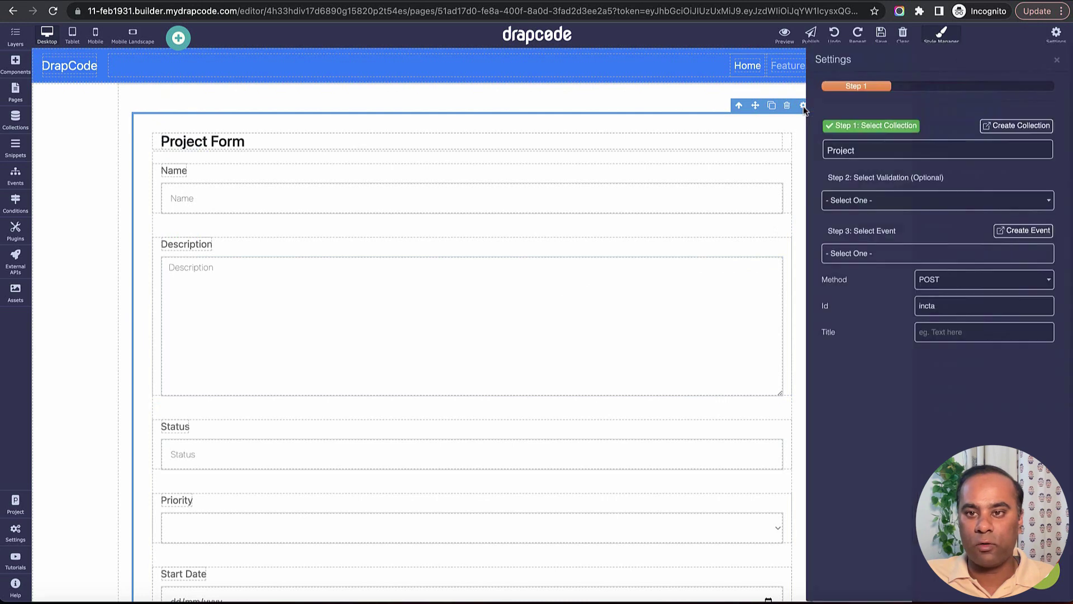
left_click(872, 253)
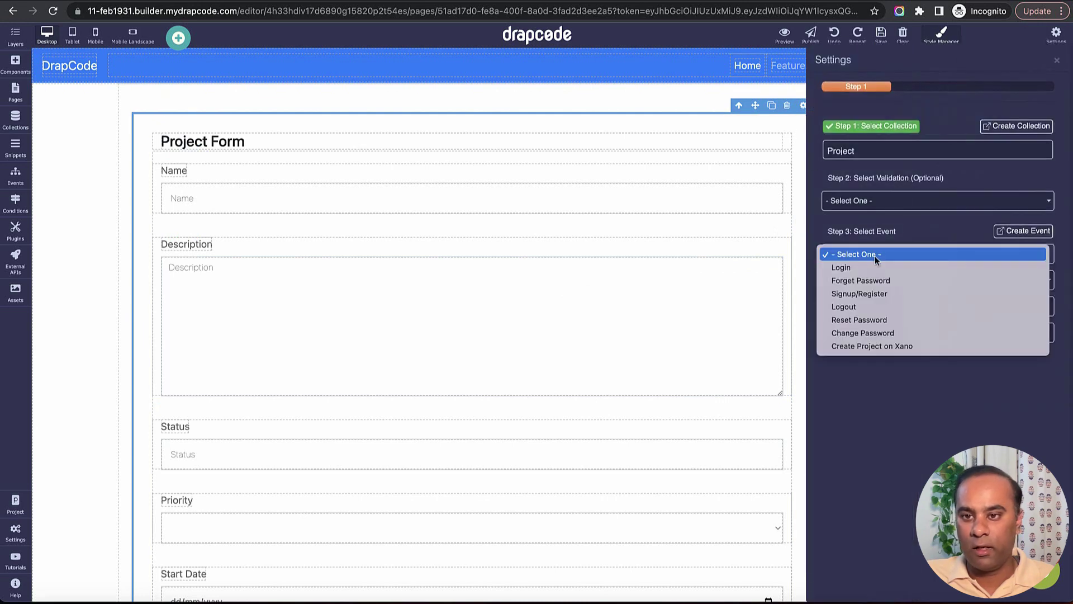
left_click(883, 348)
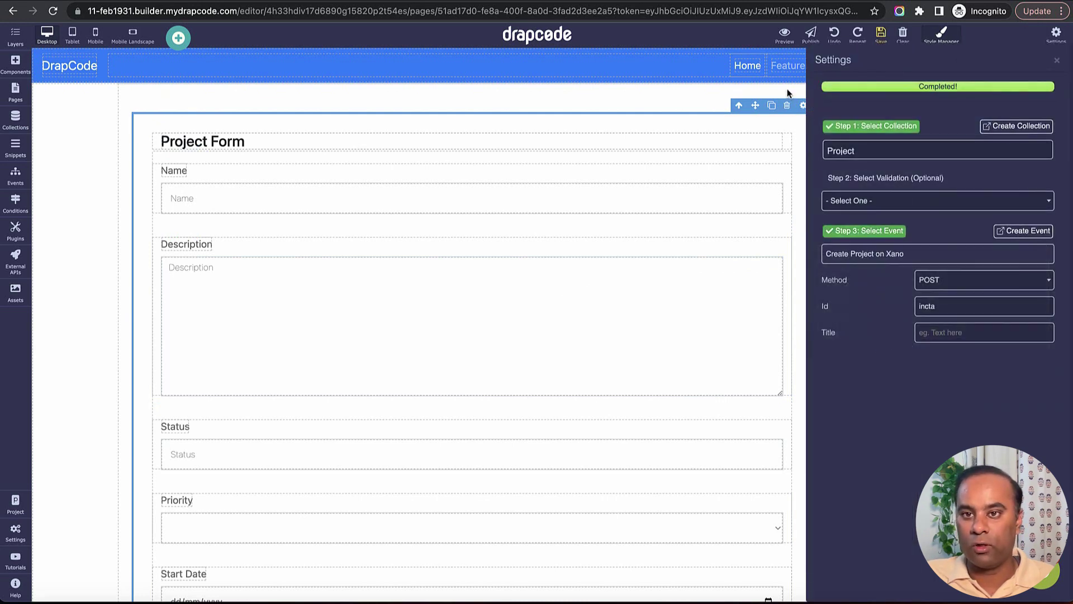
left_click(881, 34)
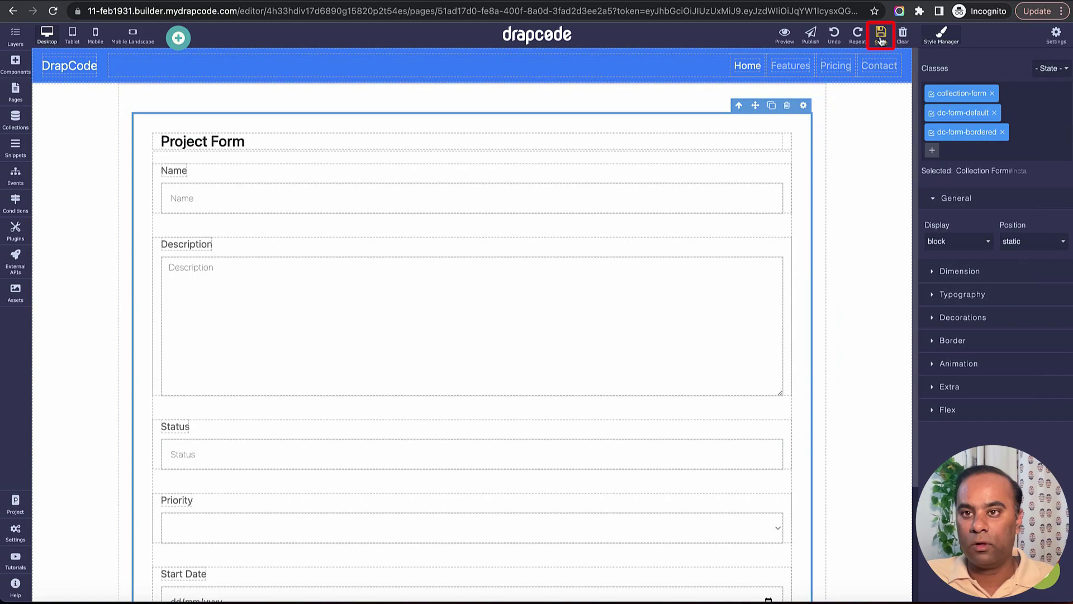
Preview the page with the Project Form, and switch to Xano to refresh and check the project table's existing records
left_click(784, 35)
scroll(581, 238, "down", 2)
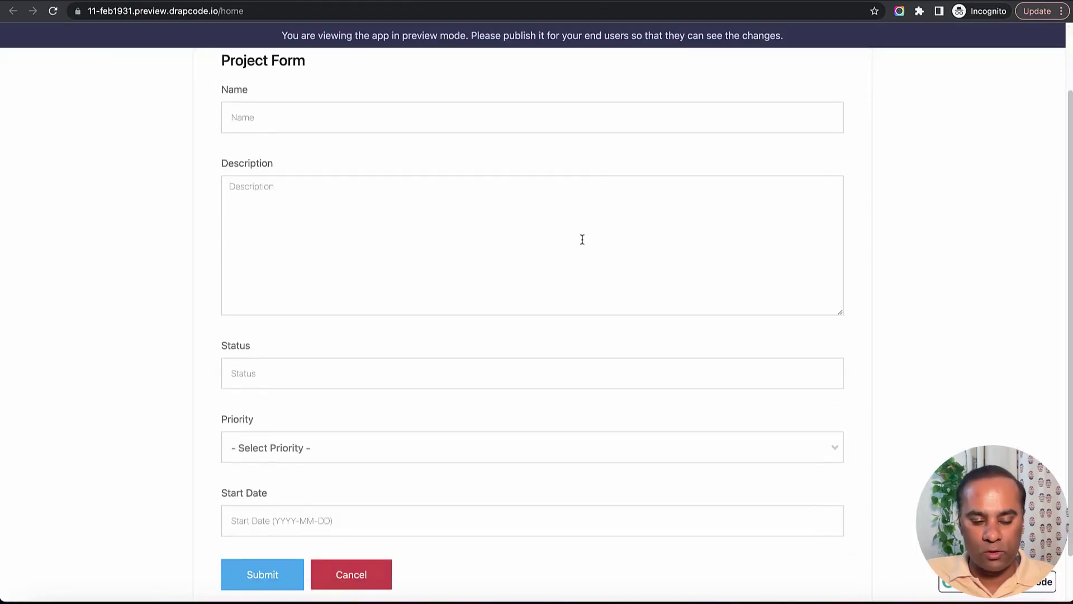
key("super+Tab")
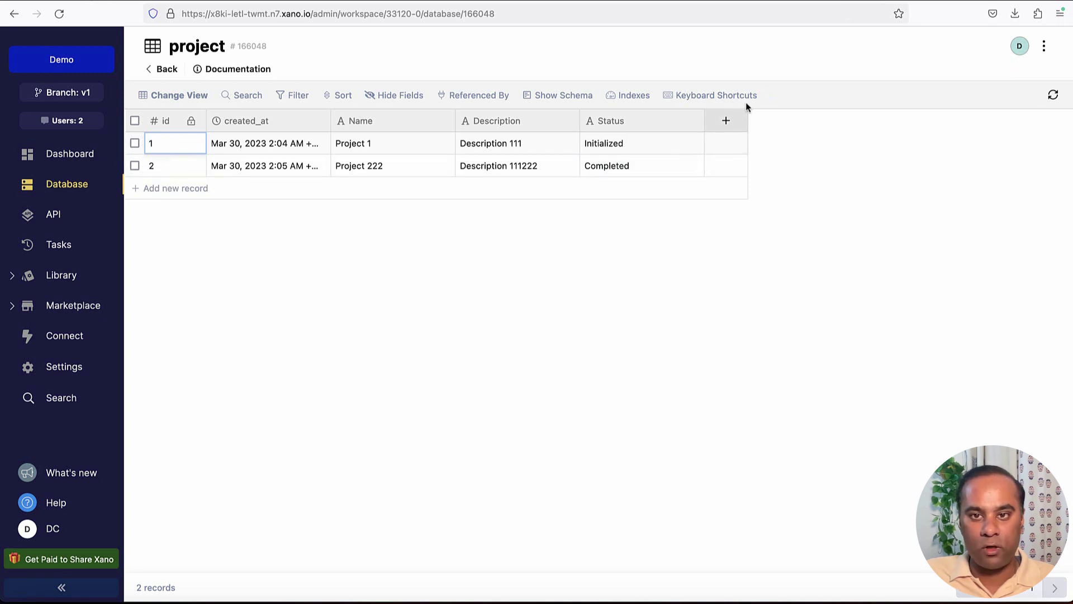
left_click(1044, 100)
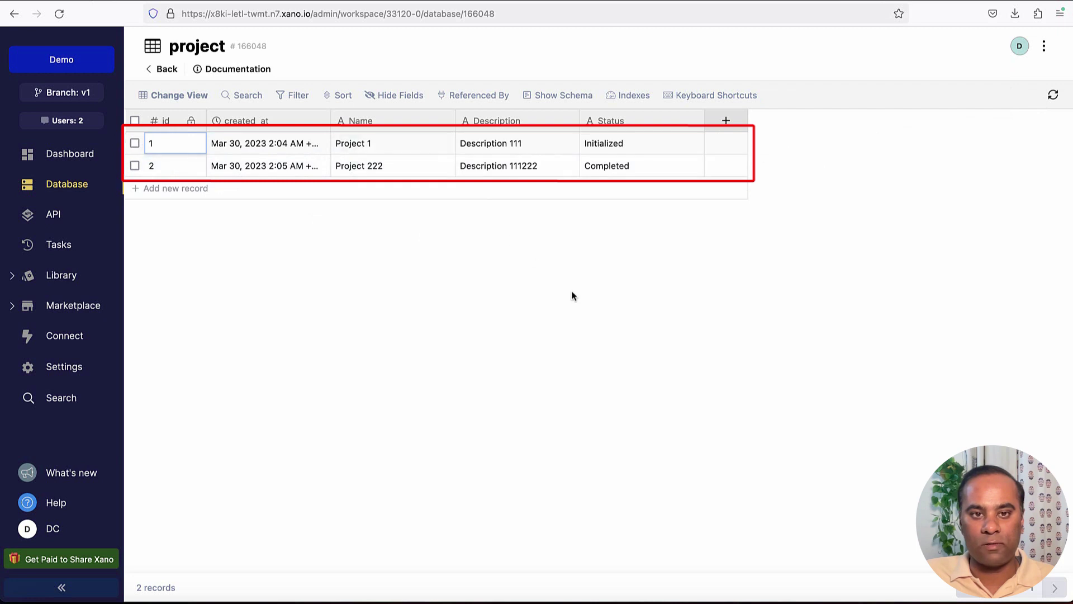
Return to the form preview and enter Name "Project 33", Description "435345654" and Status "Test"
key("super+Tab")
scroll(479, 201, "up", 1)
left_click(469, 143)
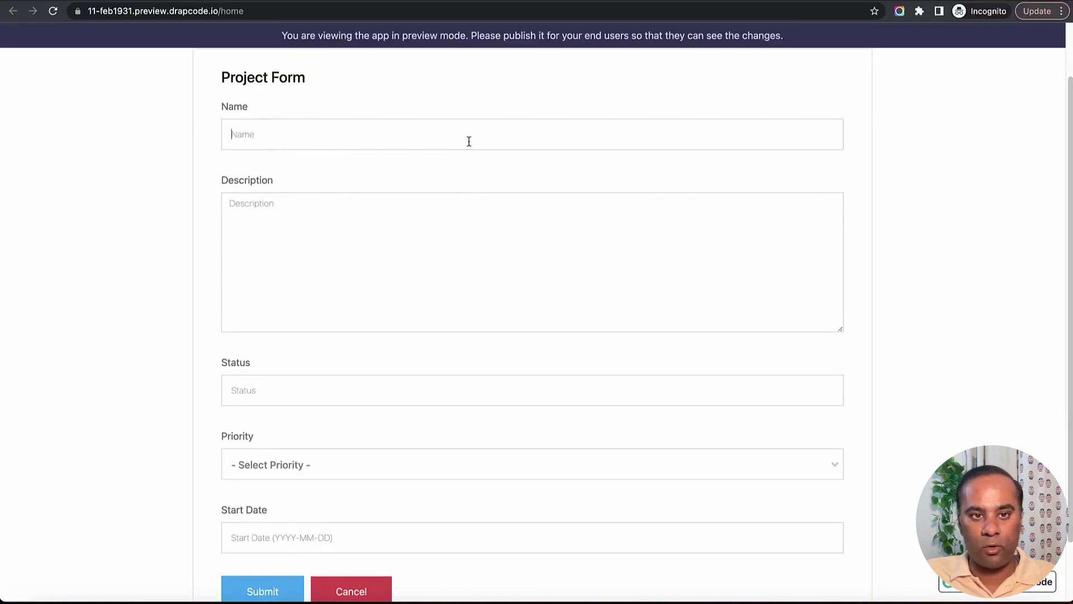
type("Project")
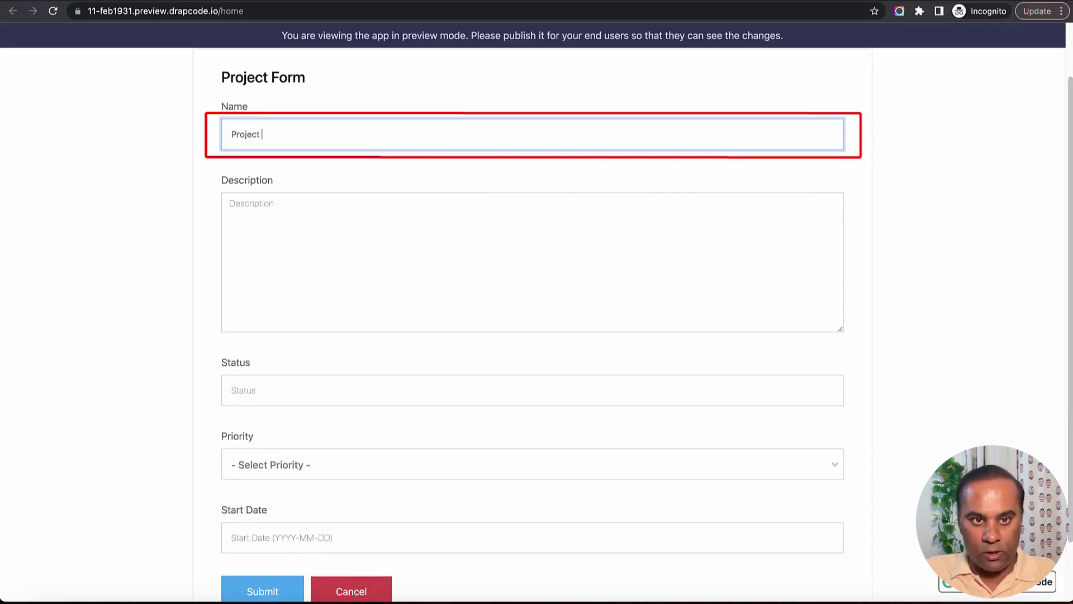
type(" 33")
key("Tab")
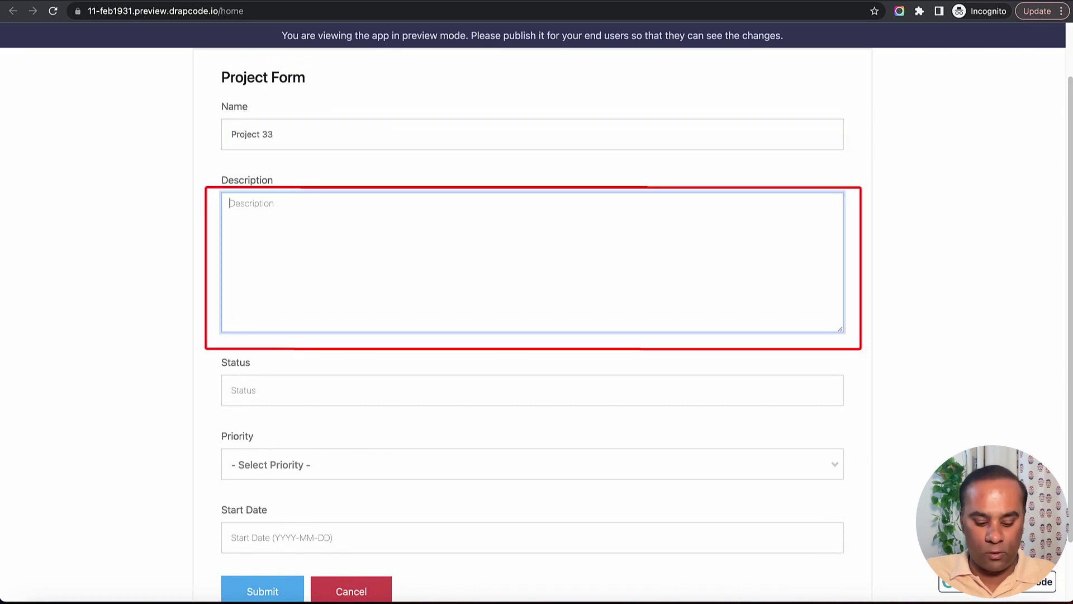
type("435345654")
left_click(461, 386)
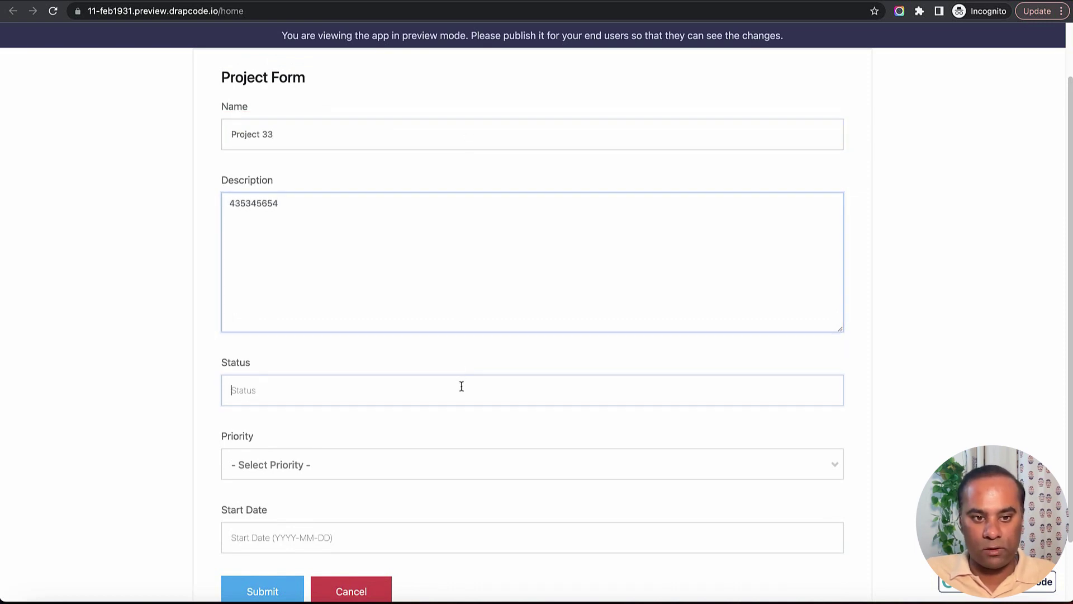
type("Test")
key("Tab")
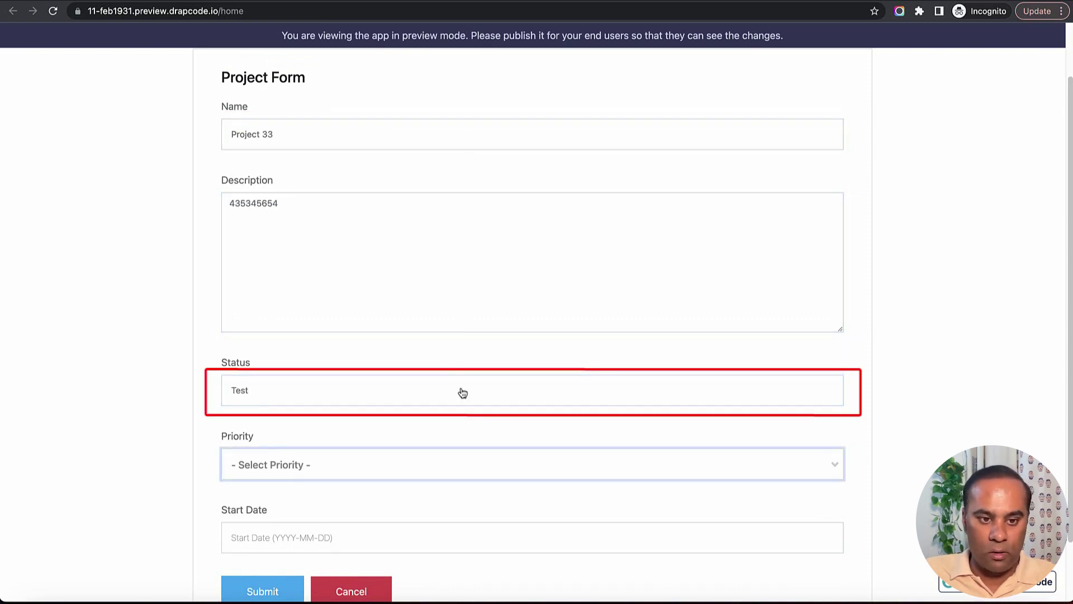
Review the filled-in Project Form and submit it with Priority and Start Date left empty
scroll(453, 507, "down", 2)
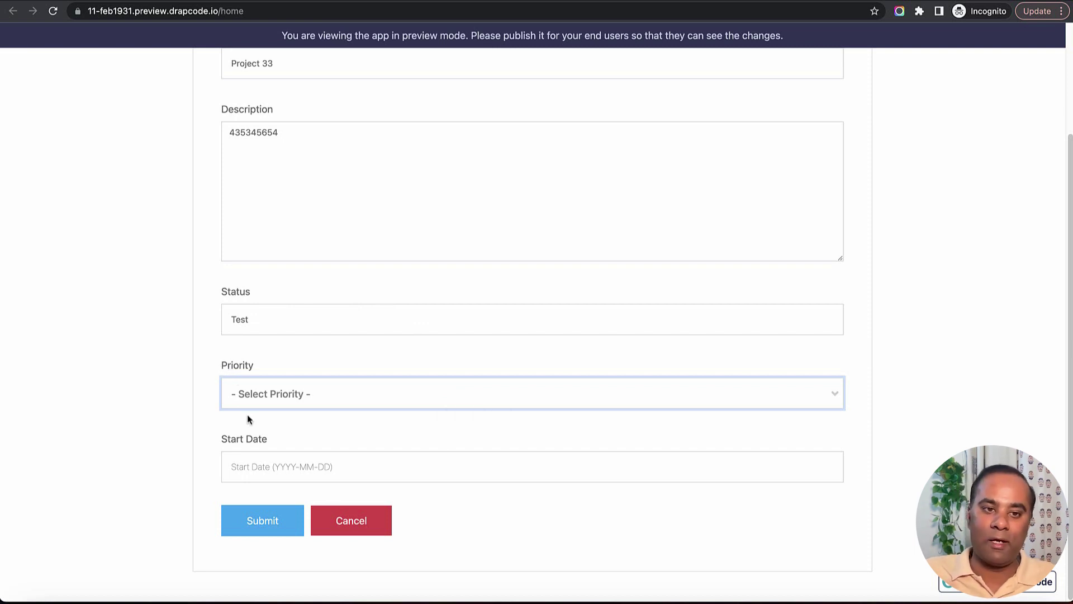
scroll(340, 385, "up", 2)
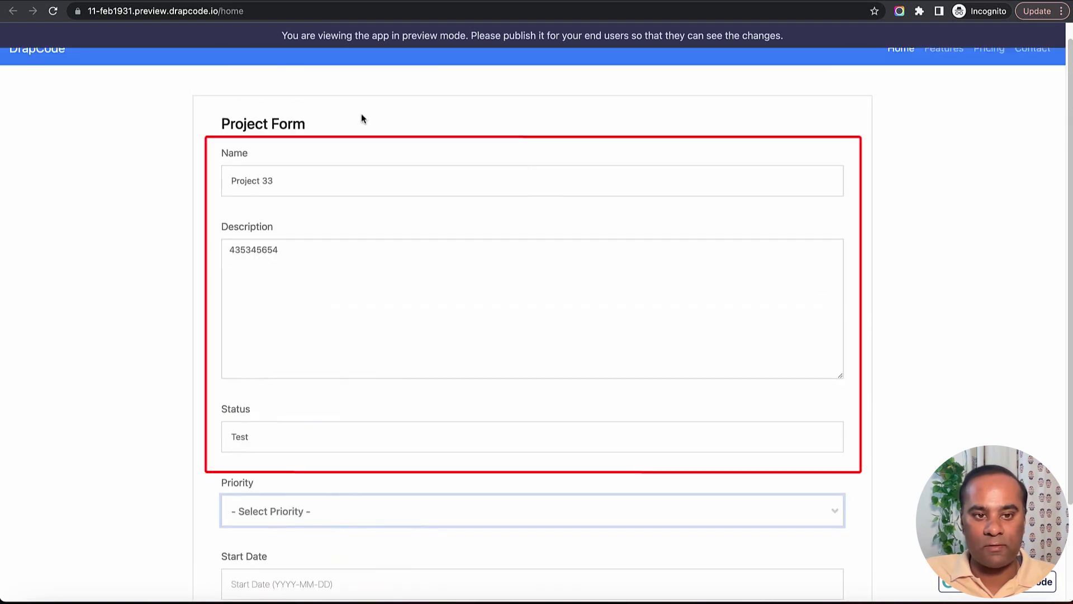
scroll(254, 296, "down", 2)
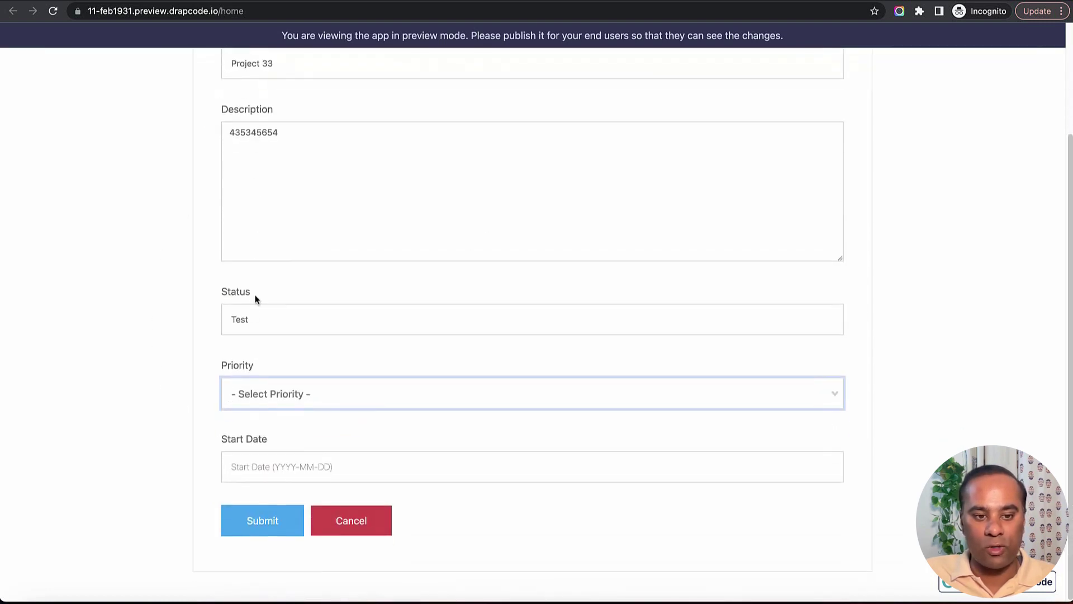
left_click(262, 522)
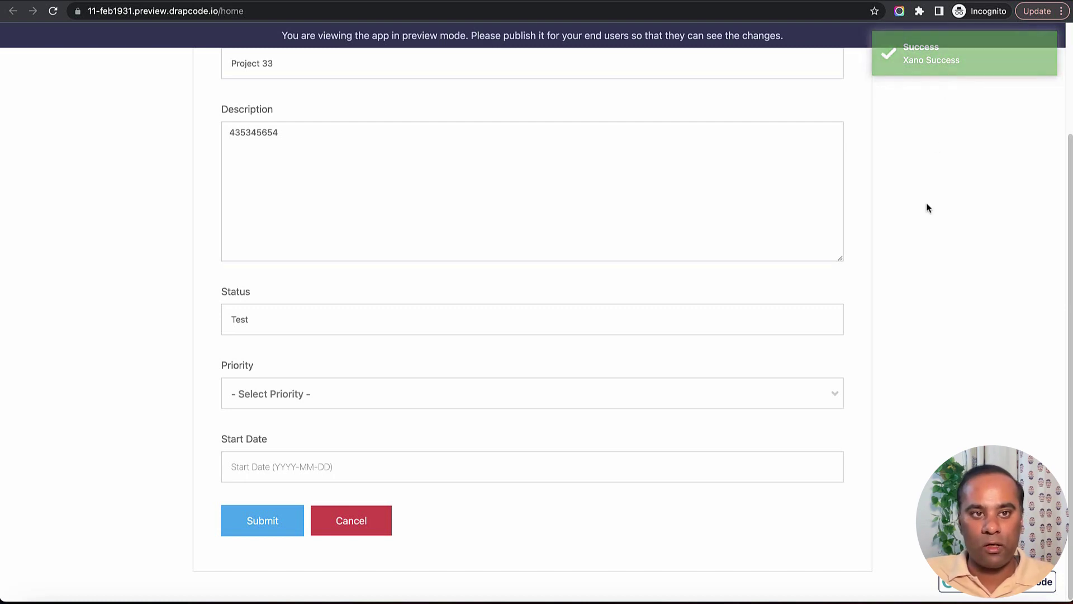
Refresh the project table in Xano and the Project collection's data in DrapCode to check where the submission was stored
key("super+Tab")
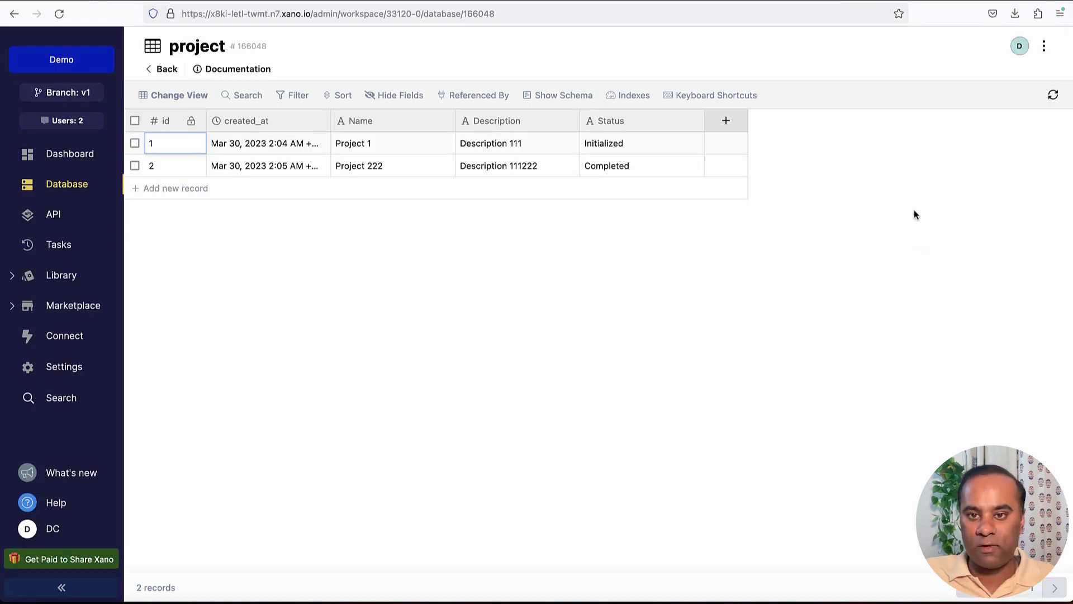
left_click(1050, 100)
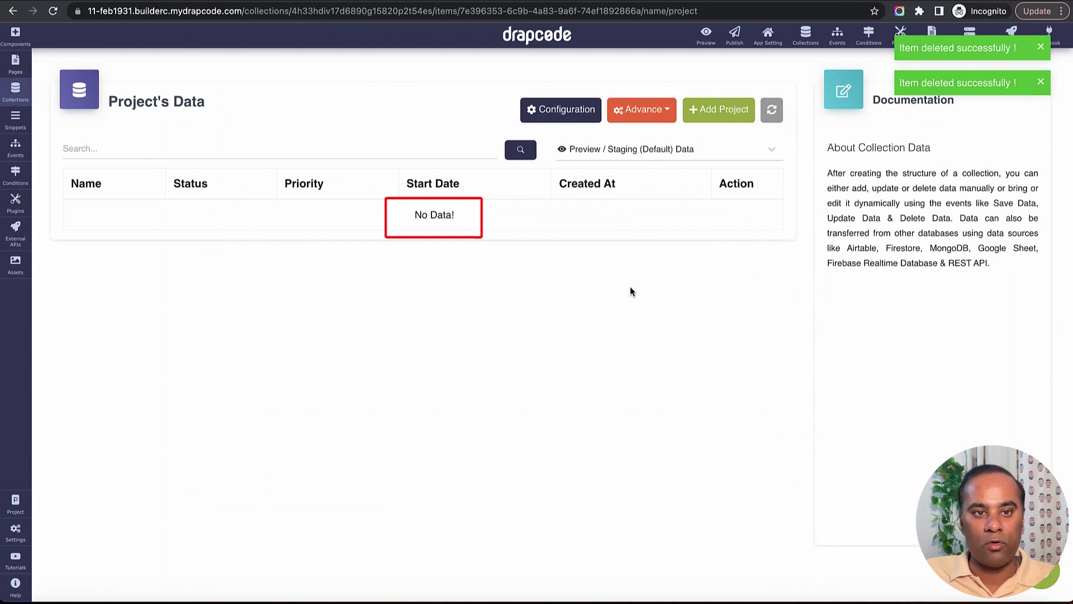
left_click(772, 114)
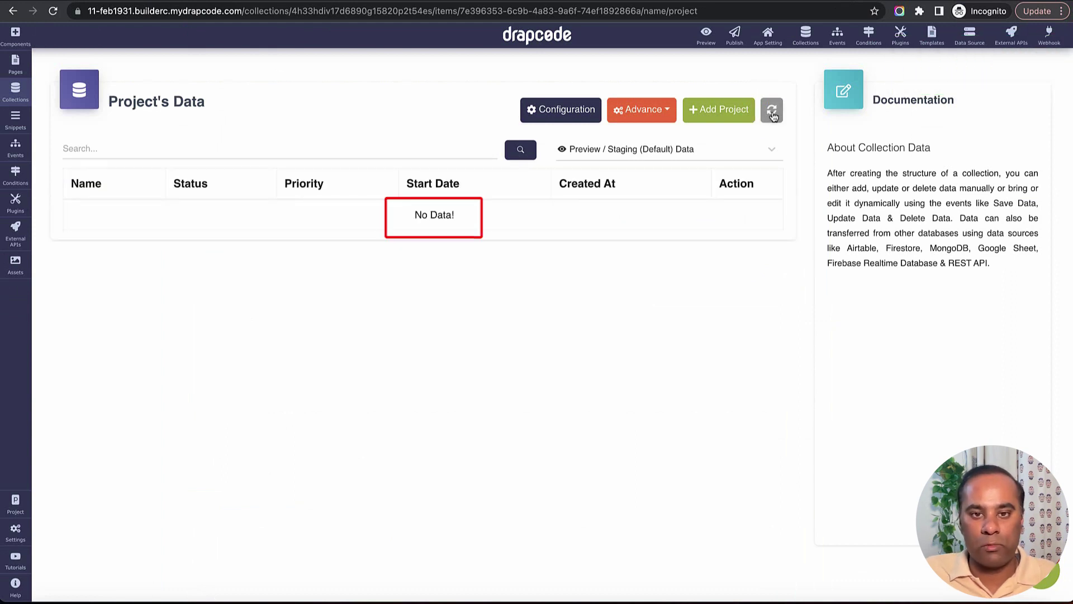